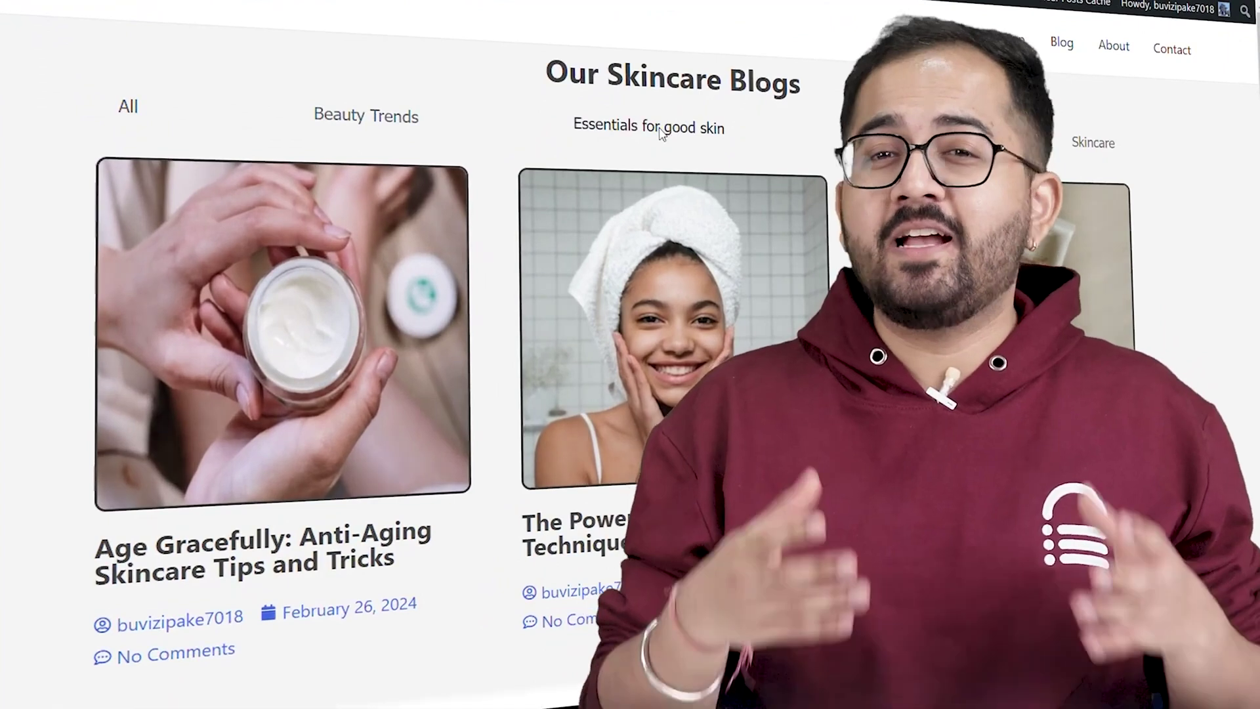
Filter the live blog page by Essentials for good skin, then by Beauty Trends.
click(594, 225)
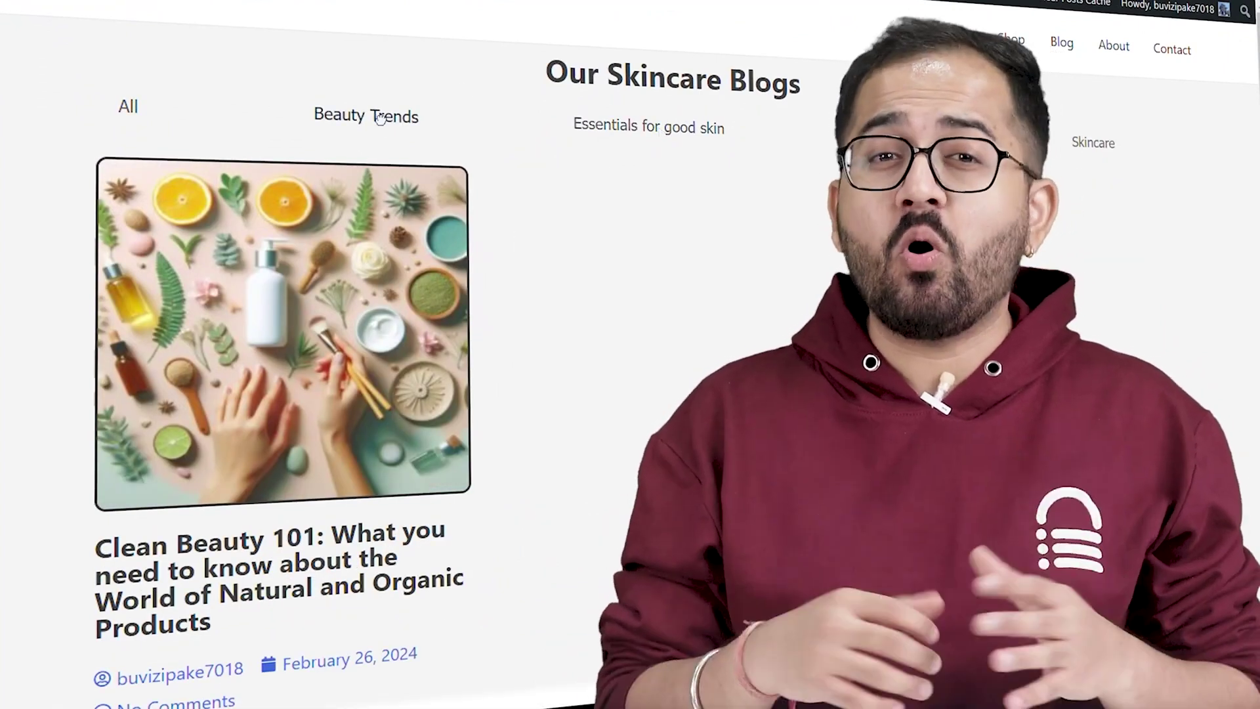
click(381, 118)
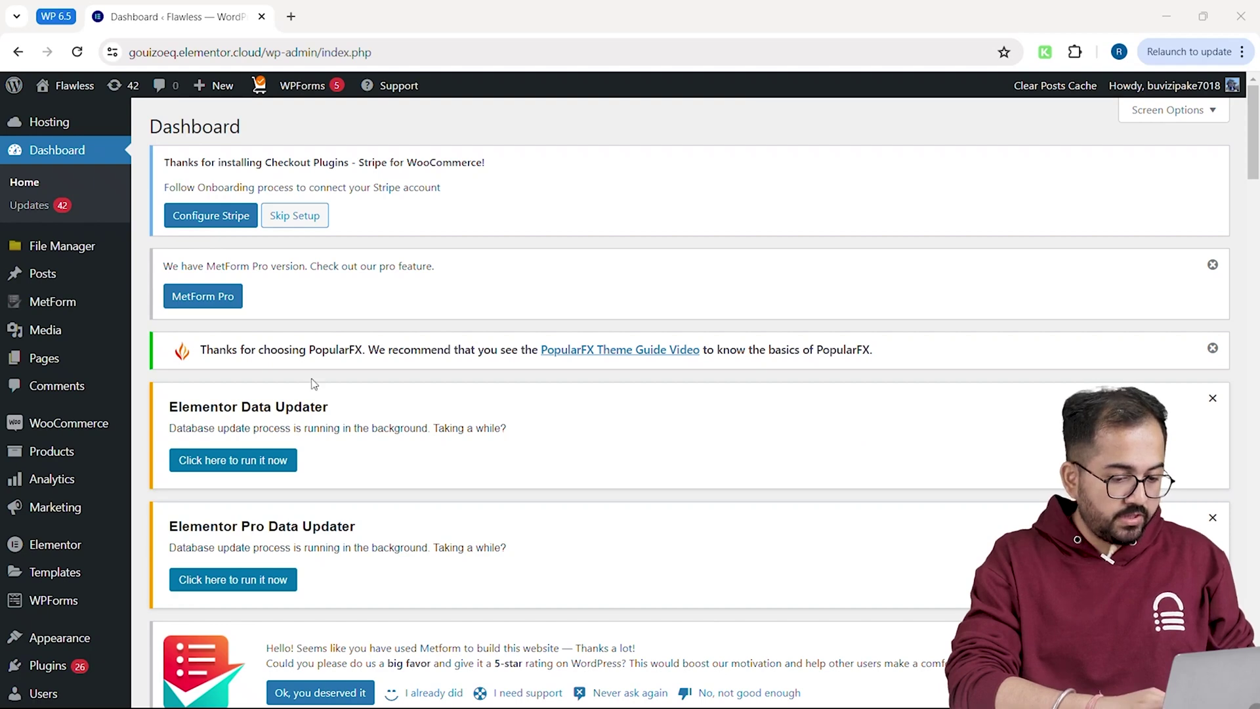
Go to the Features tab of Elementor's settings.
mouse_move(59, 544)
click(166, 407)
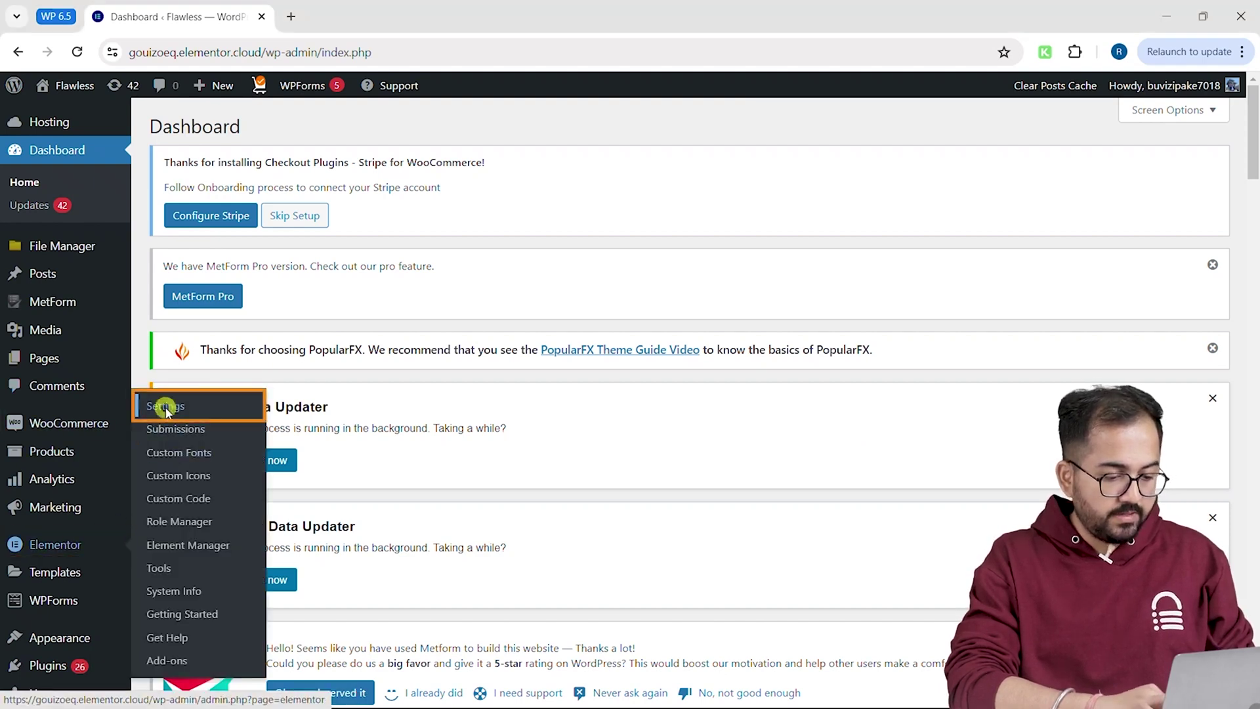
scroll(416, 481, down, 6)
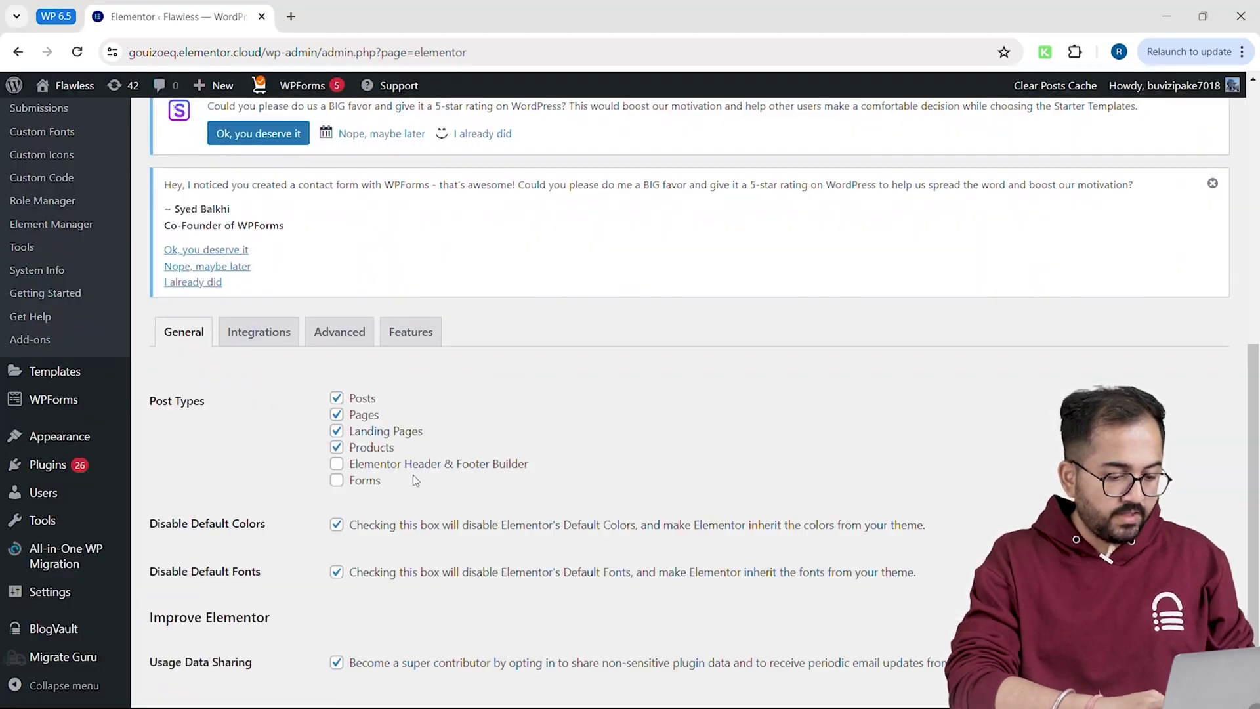
click(411, 331)
scroll(496, 574, down, 8)
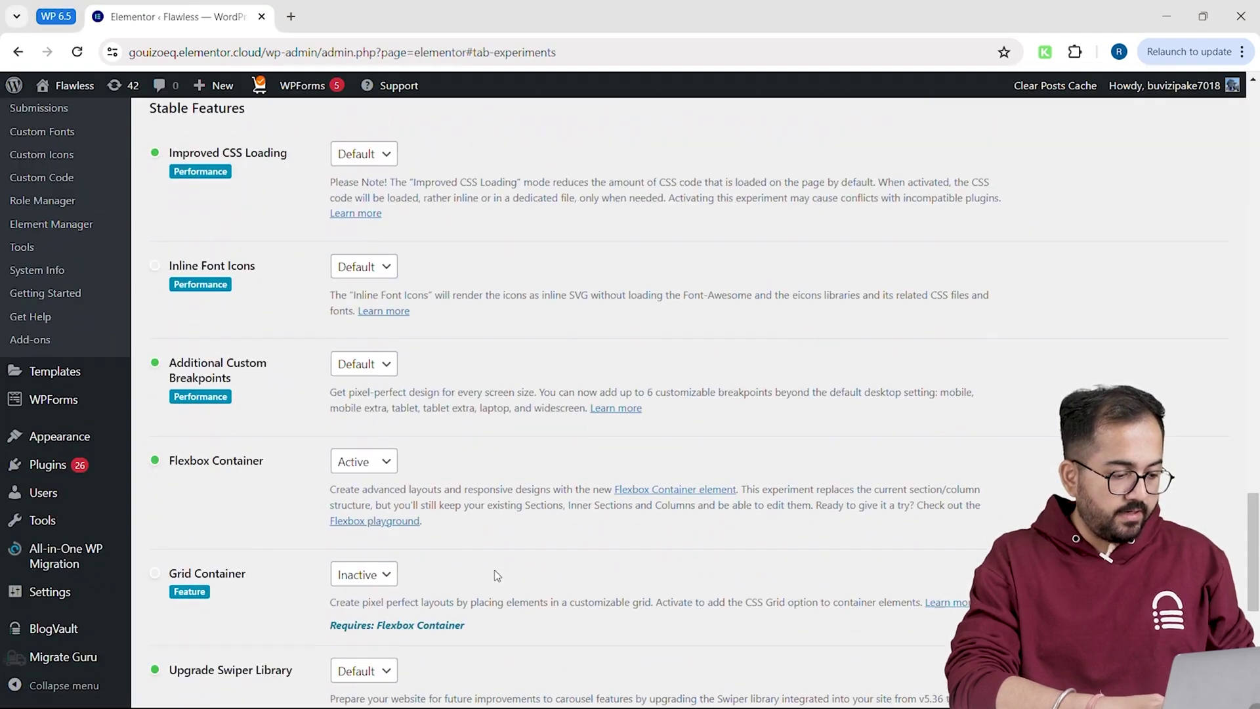
Set Flexbox Container, Grid Container and Taxonomy Filter to Active and save the changes.
click(386, 462)
click(363, 499)
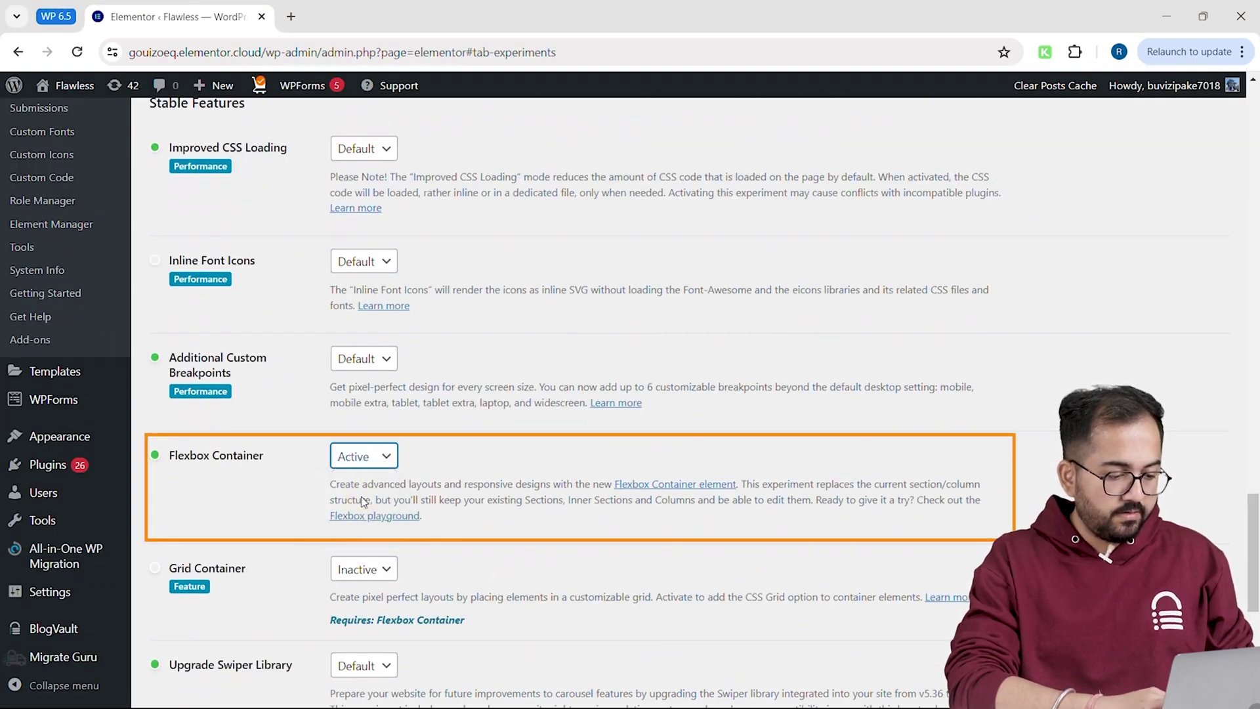
click(384, 569)
click(373, 604)
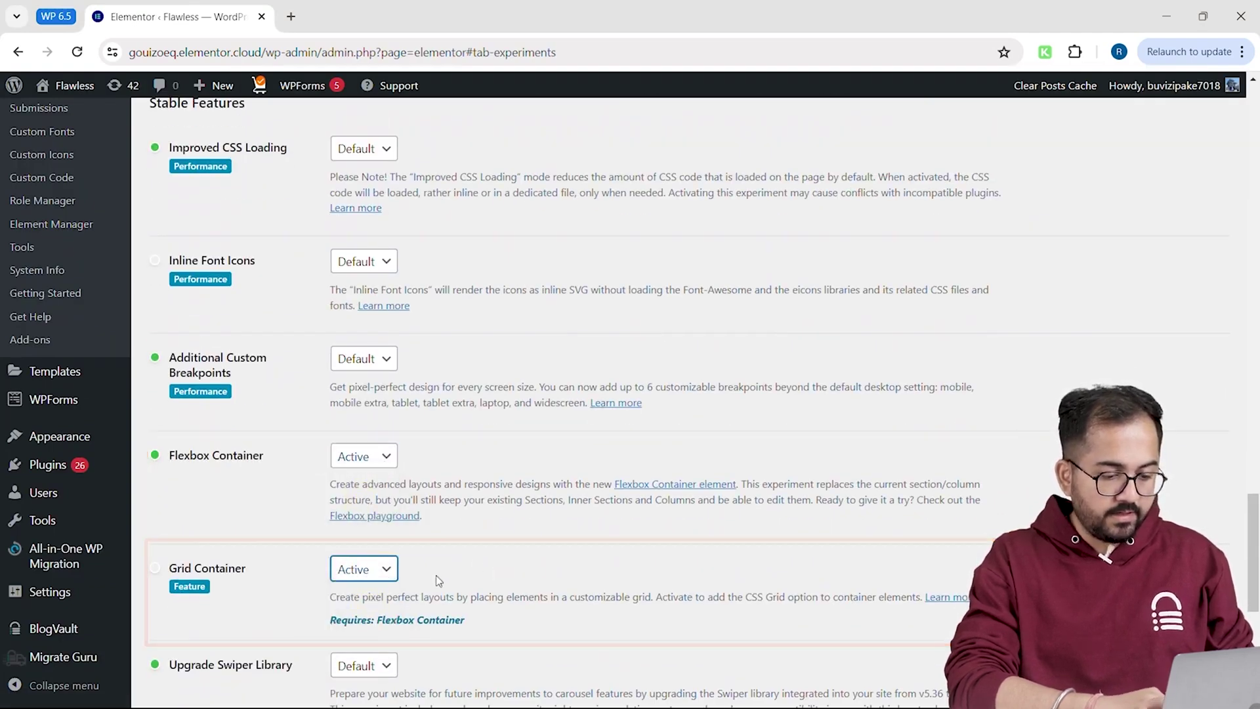
scroll(436, 525, up, 8)
scroll(440, 464, down, 2)
click(390, 493)
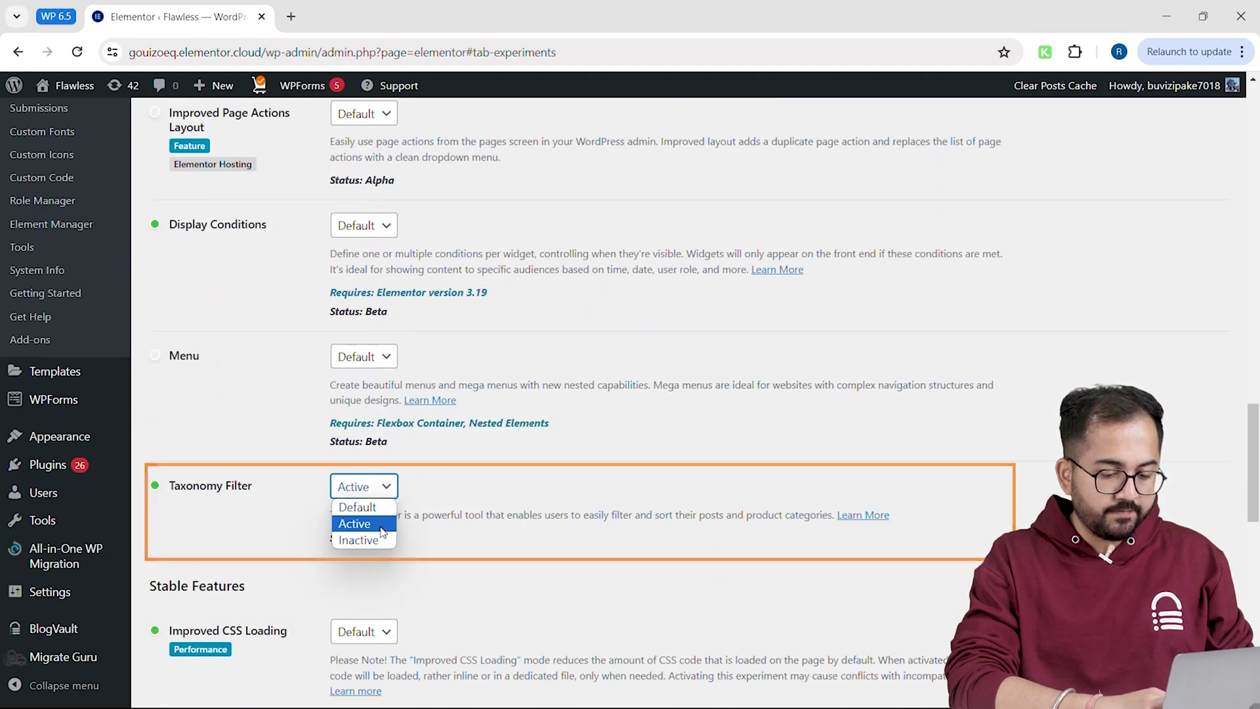
click(388, 523)
scroll(328, 571, down, 10)
click(211, 641)
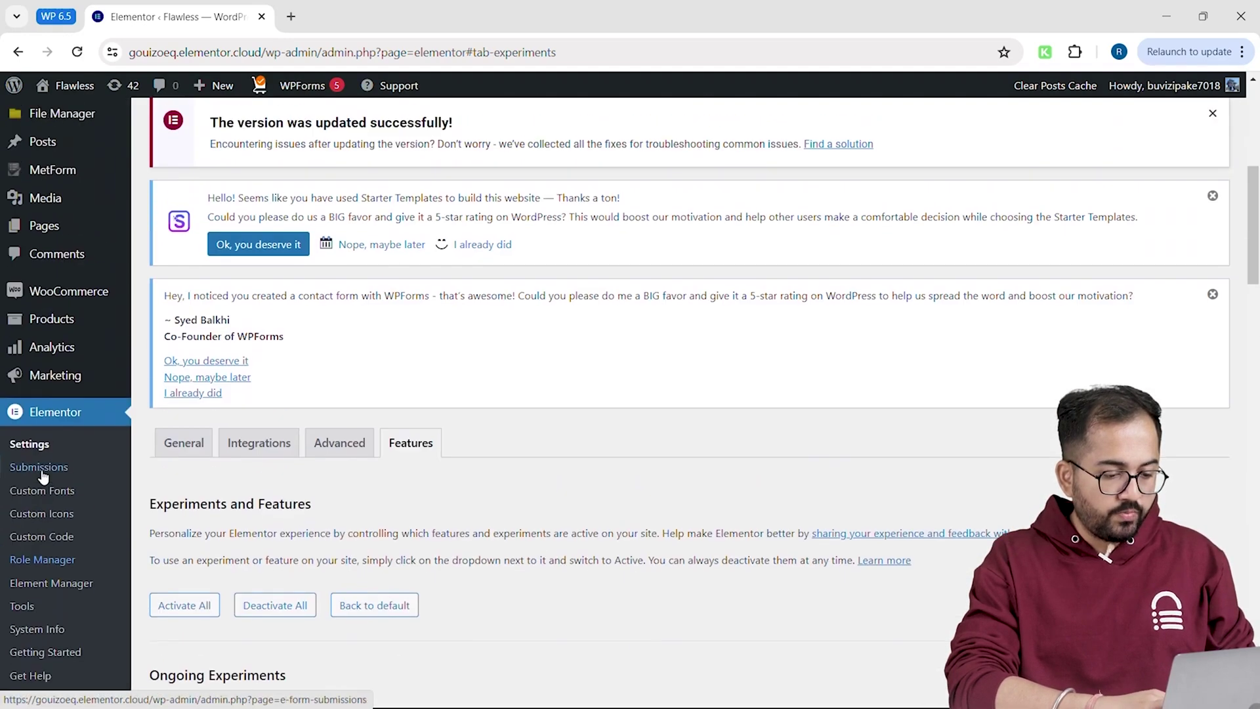
Open the All Products list to review product categories.
mouse_move(65, 330)
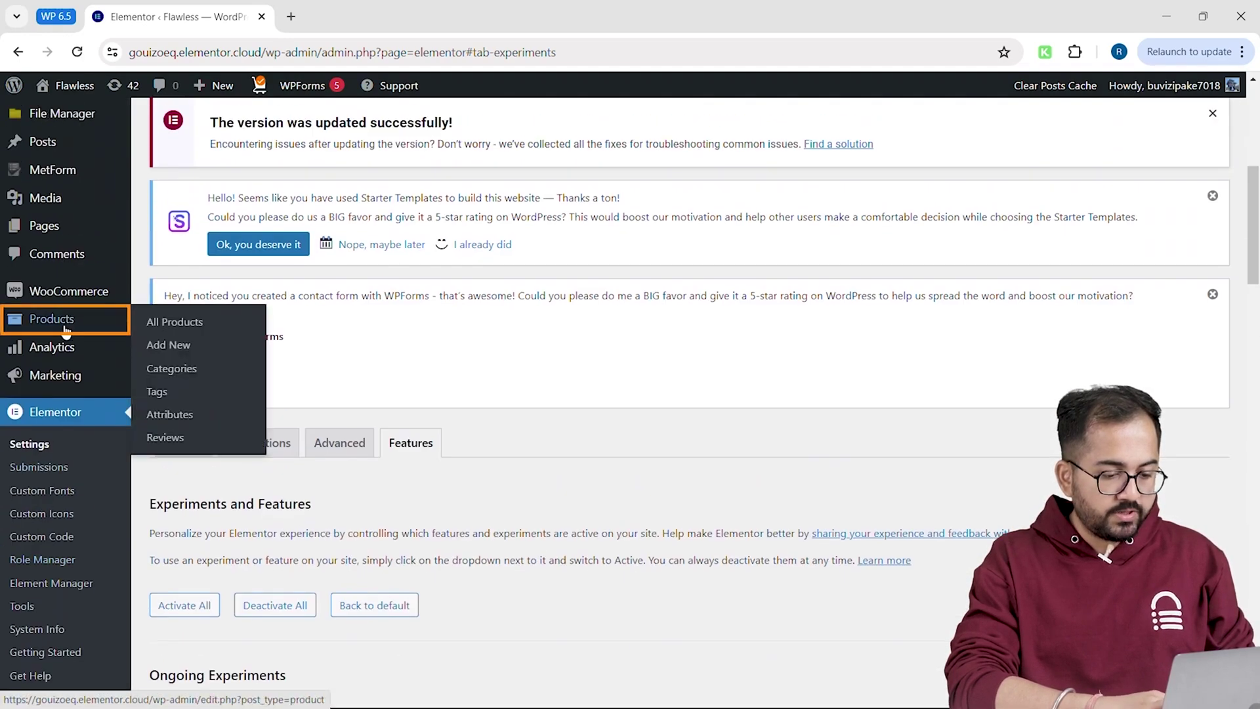
click(174, 322)
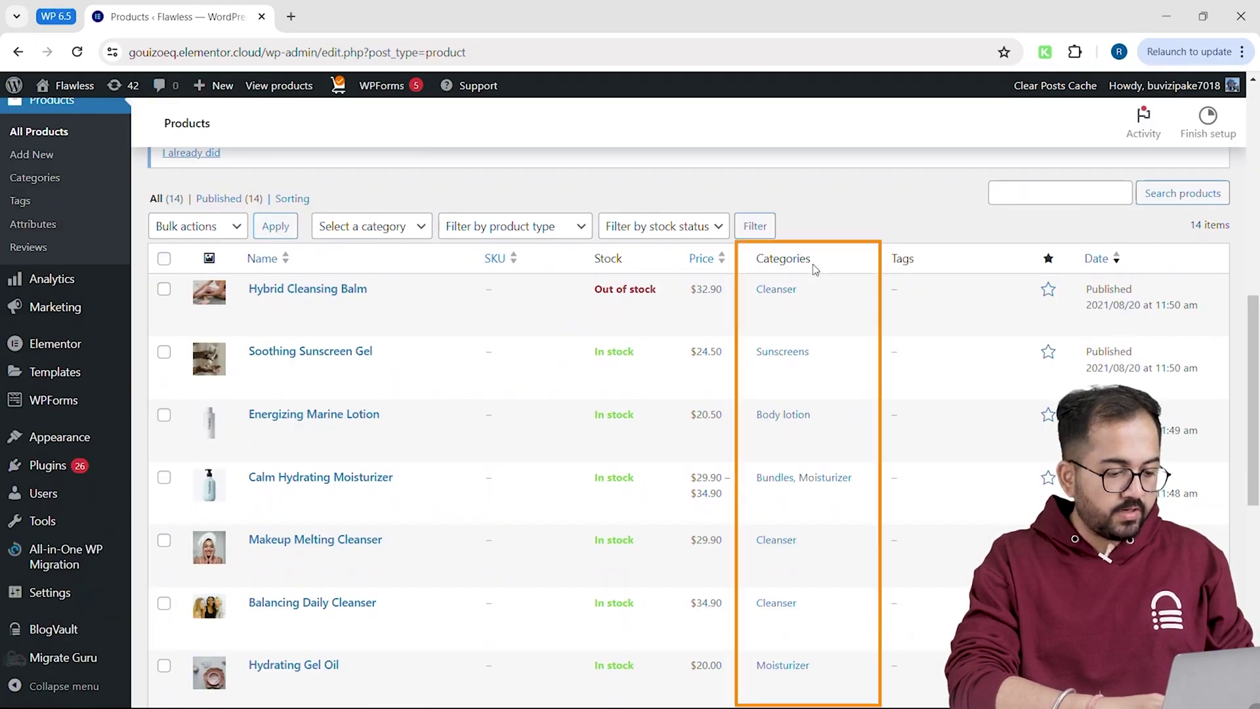
scroll(814, 268, down, 3)
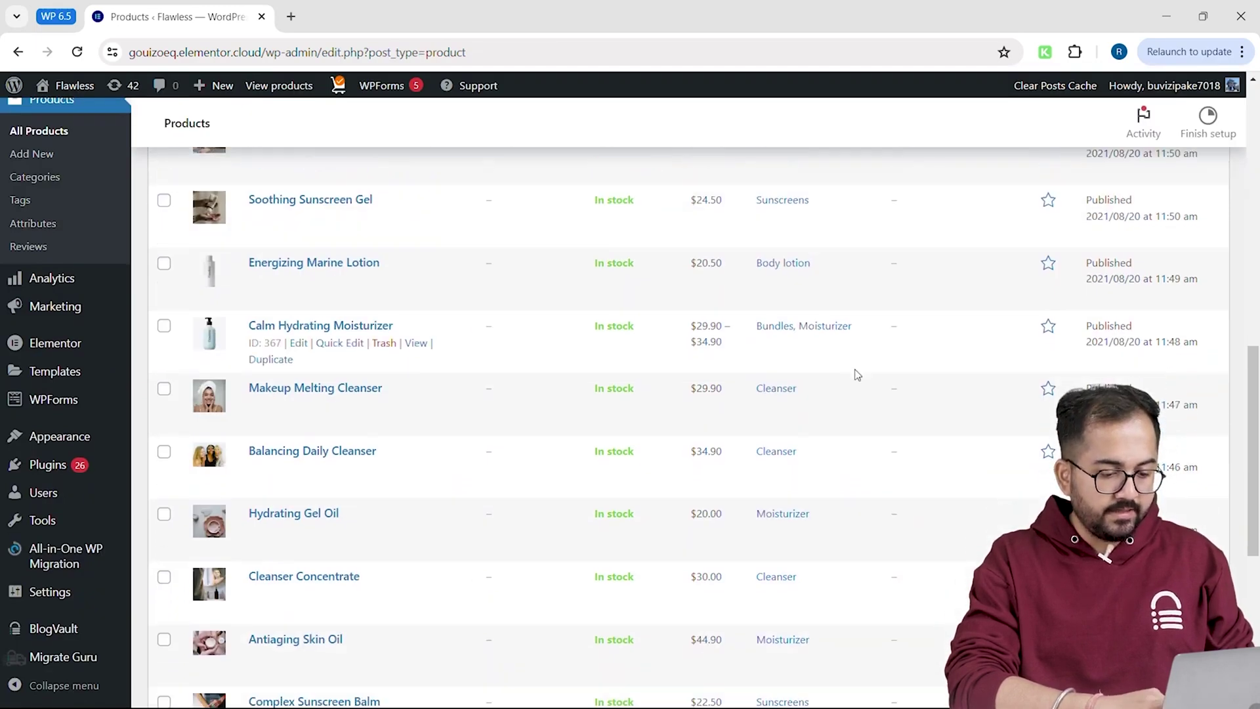
scroll(161, 246, up, 7)
Open All Posts and scroll down to each post's Categories column.
mouse_move(65, 217)
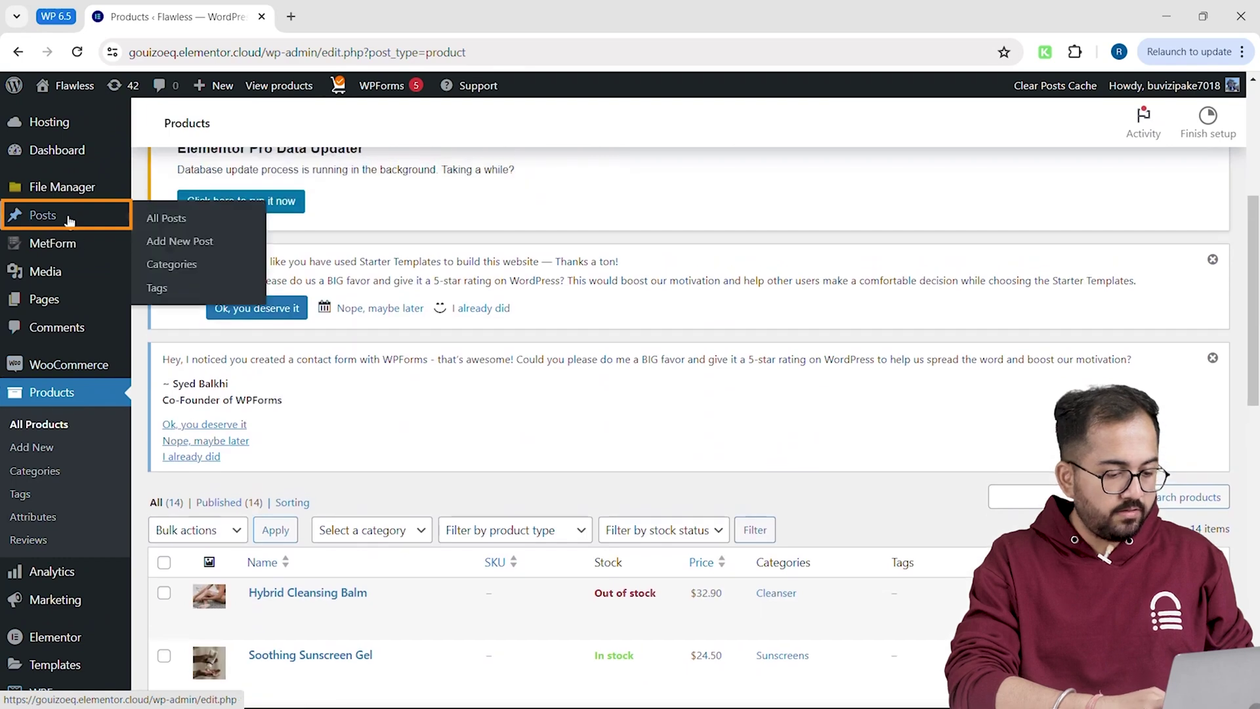
click(164, 218)
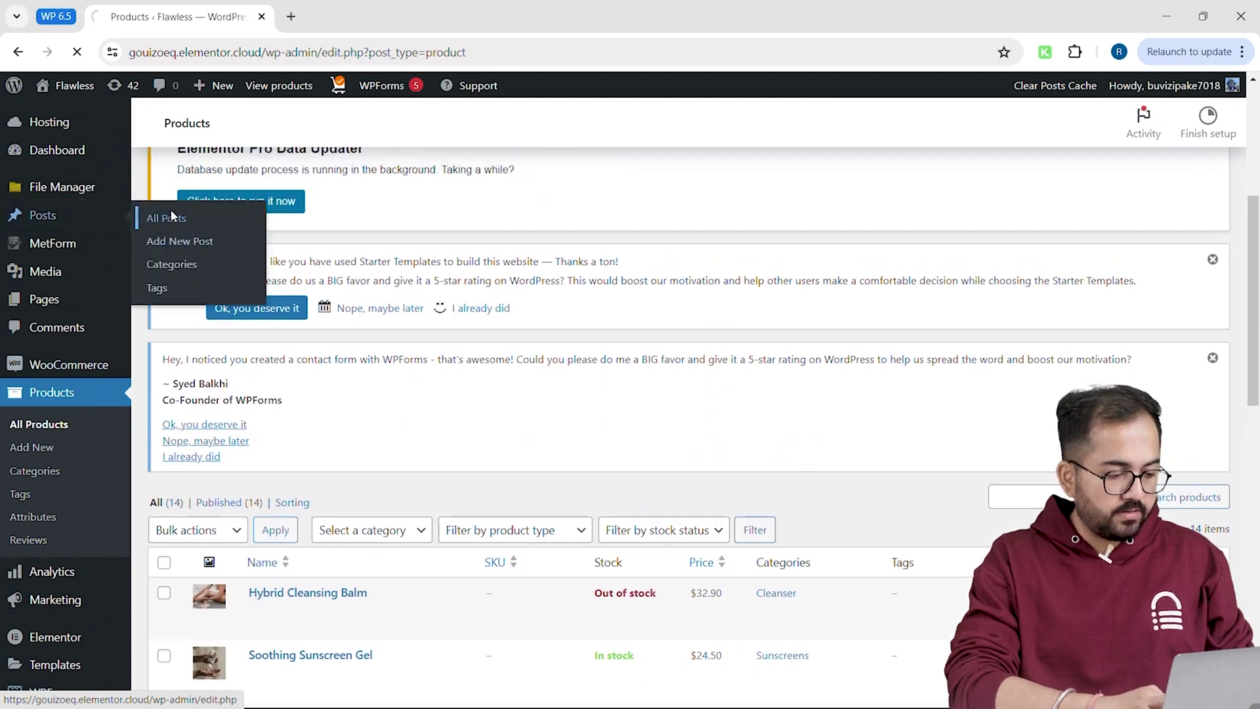
scroll(600, 486, down, 5)
scroll(599, 486, down, 2)
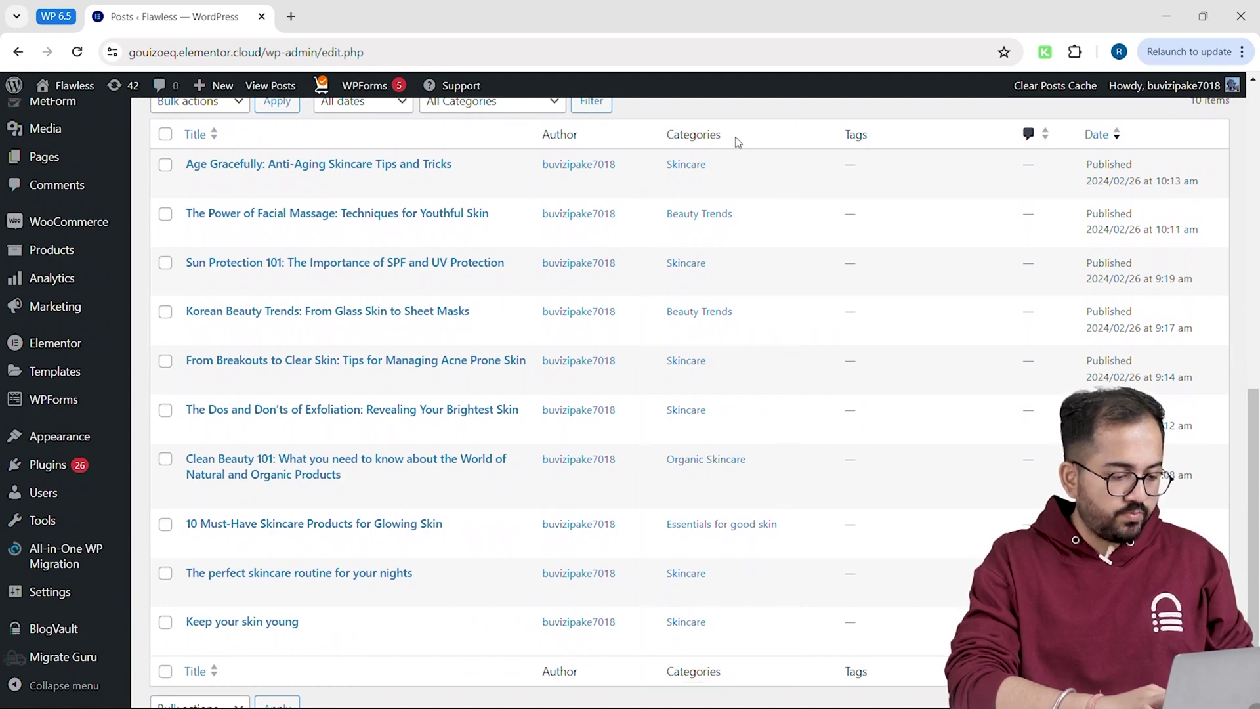
Create a new page and open it with Elementor.
mouse_move(59, 156)
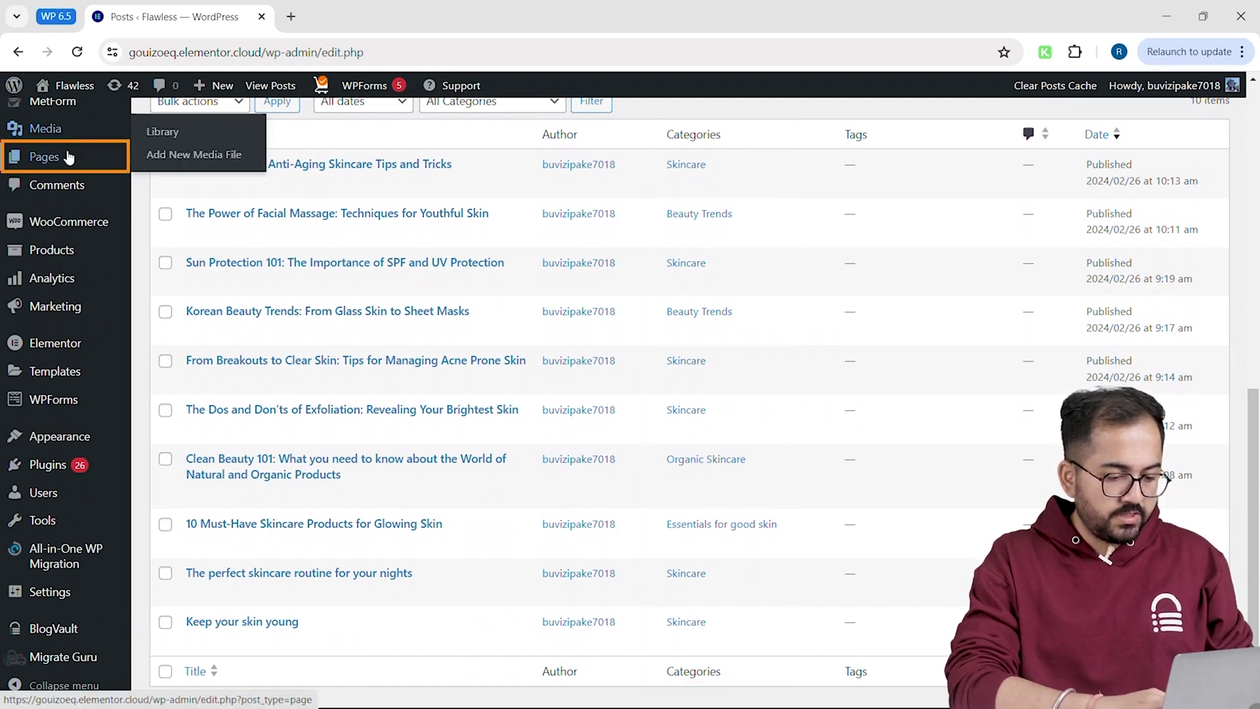
click(179, 184)
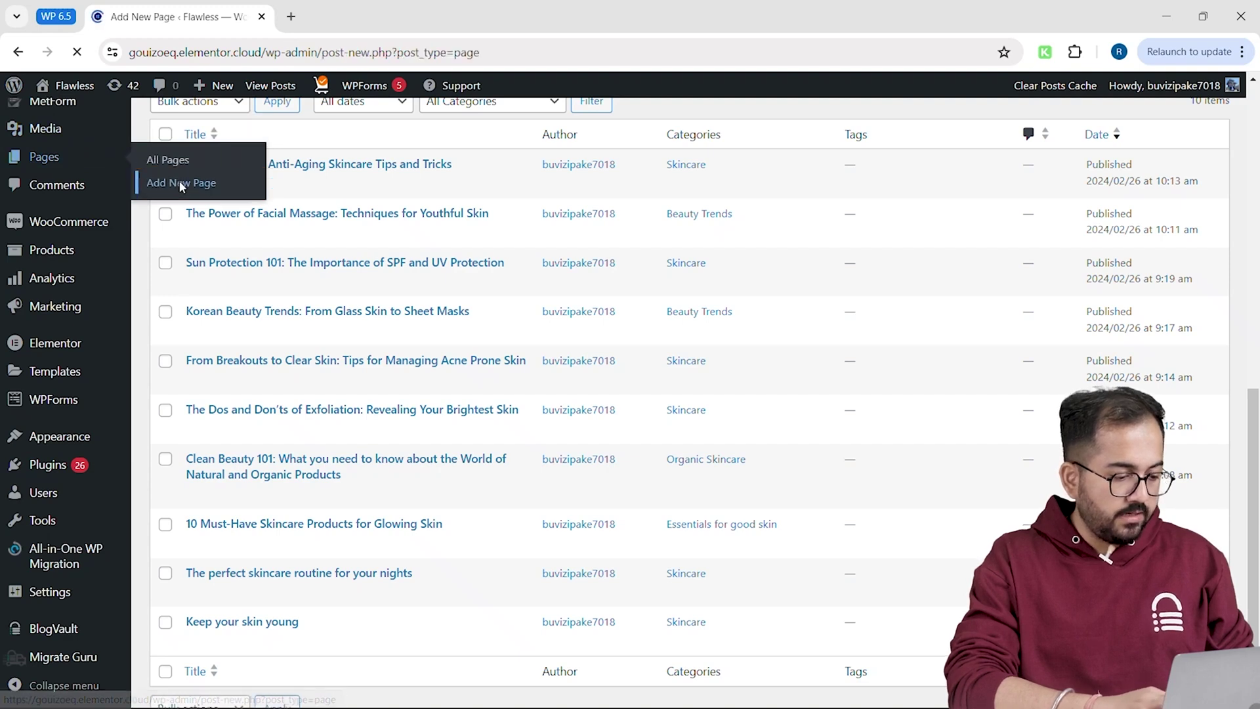
click(296, 102)
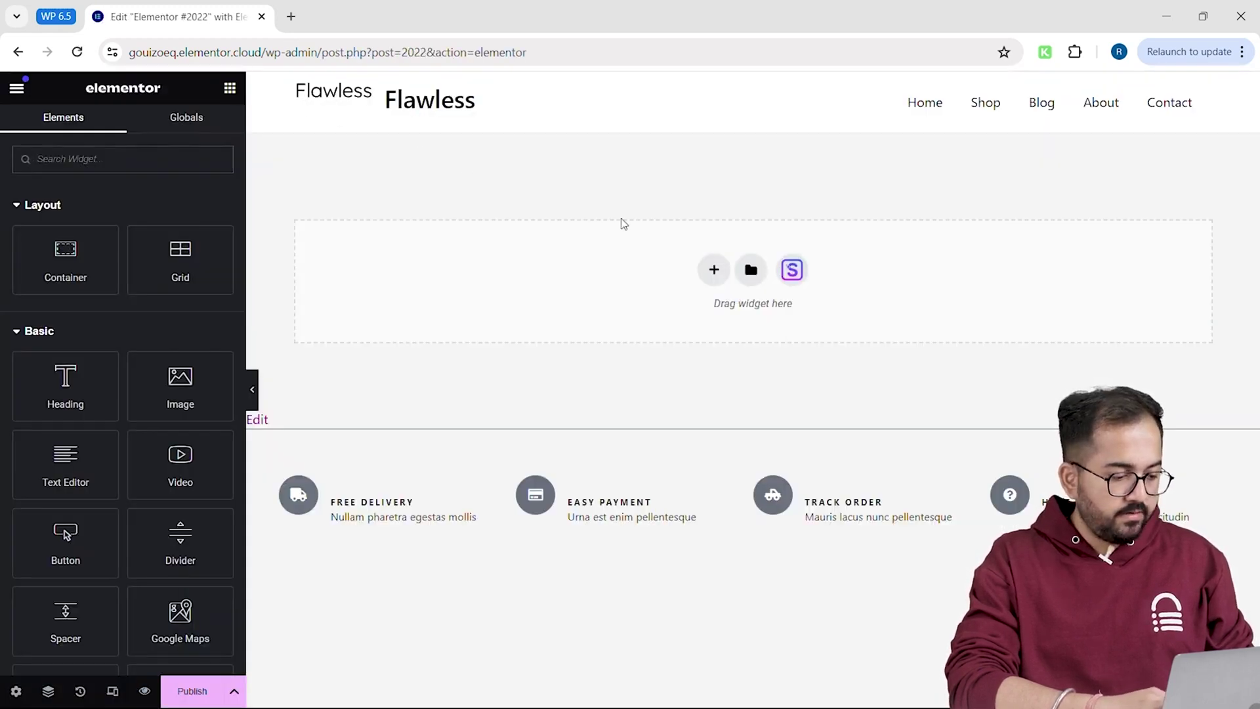
Add a single-column Flexbox container at the top and search widgets for 'loo'.
click(714, 270)
click(700, 322)
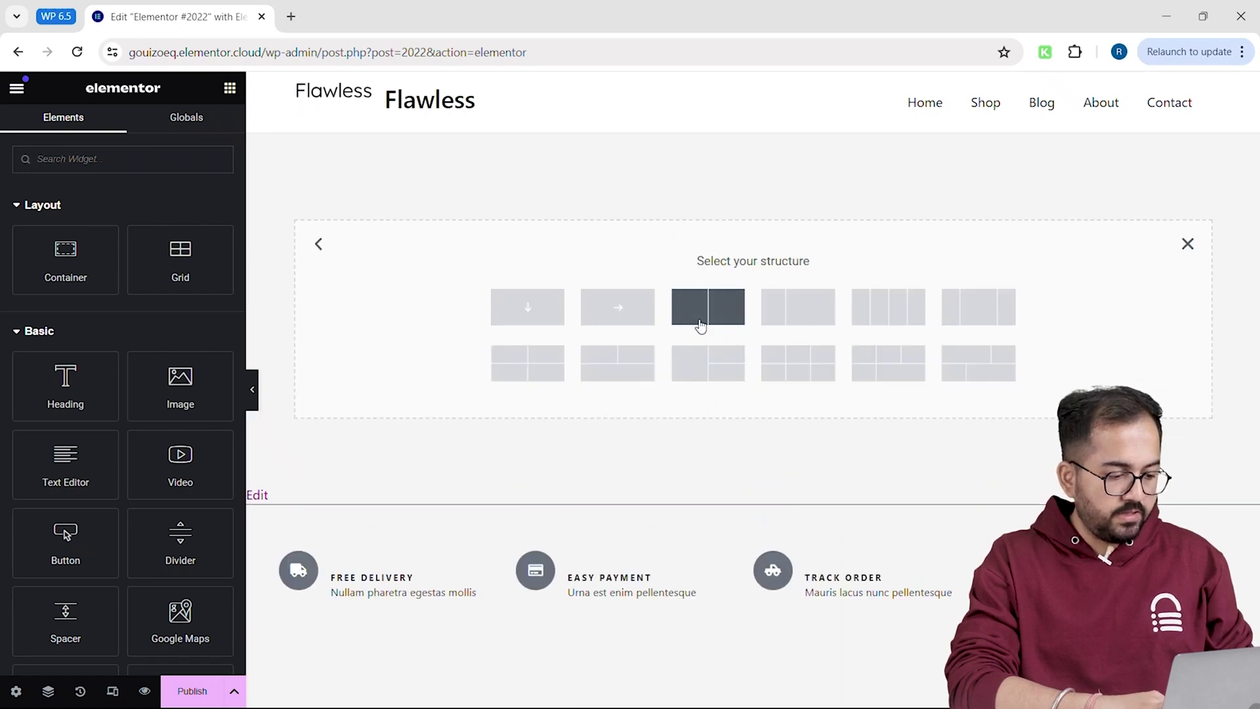
click(516, 312)
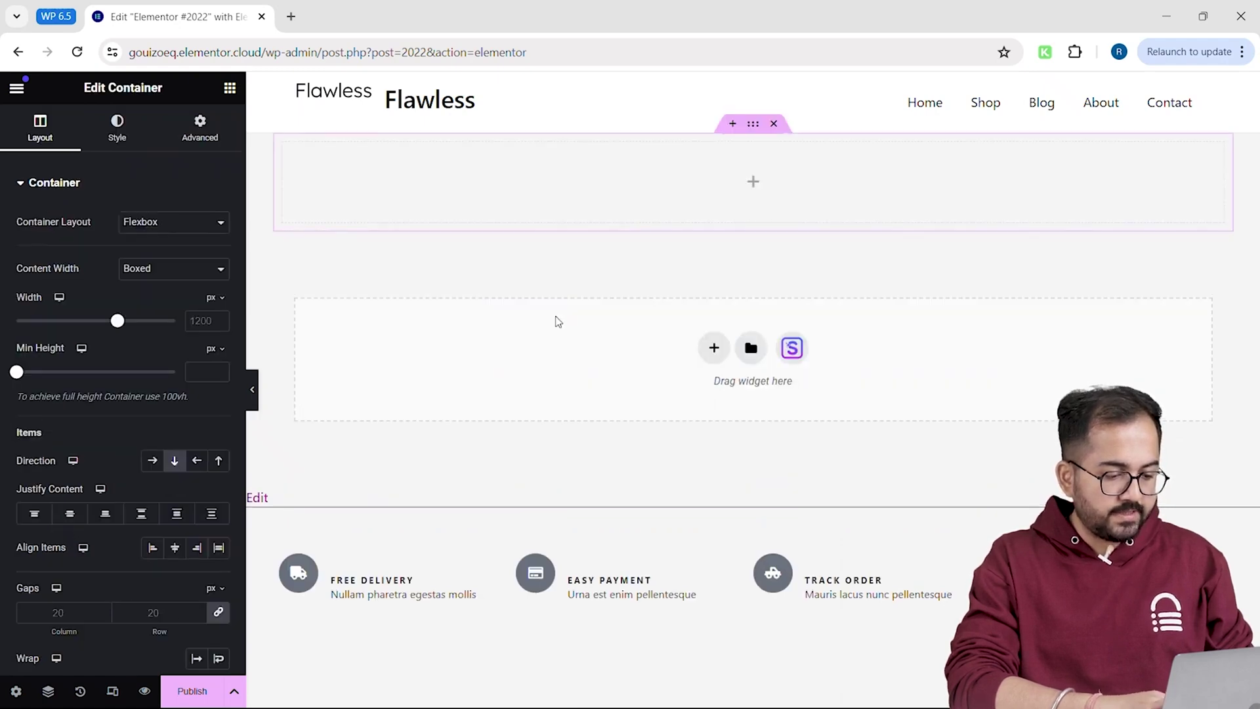
click(761, 188)
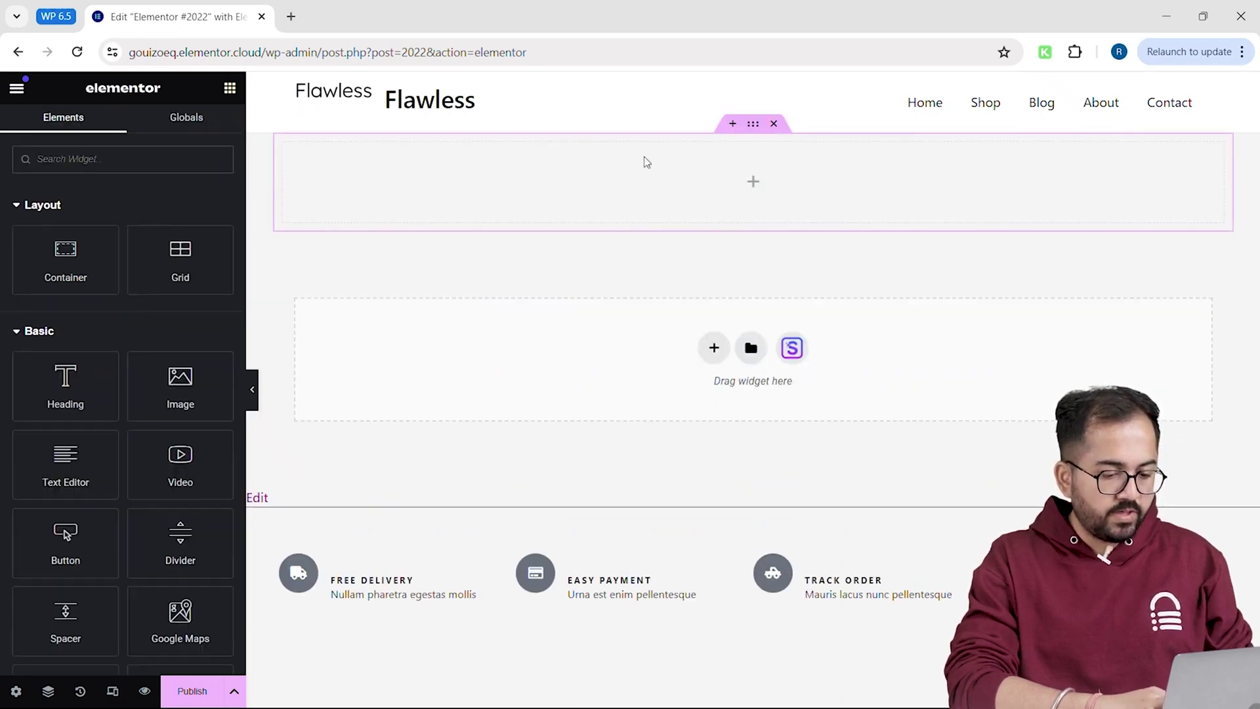
text(loop)
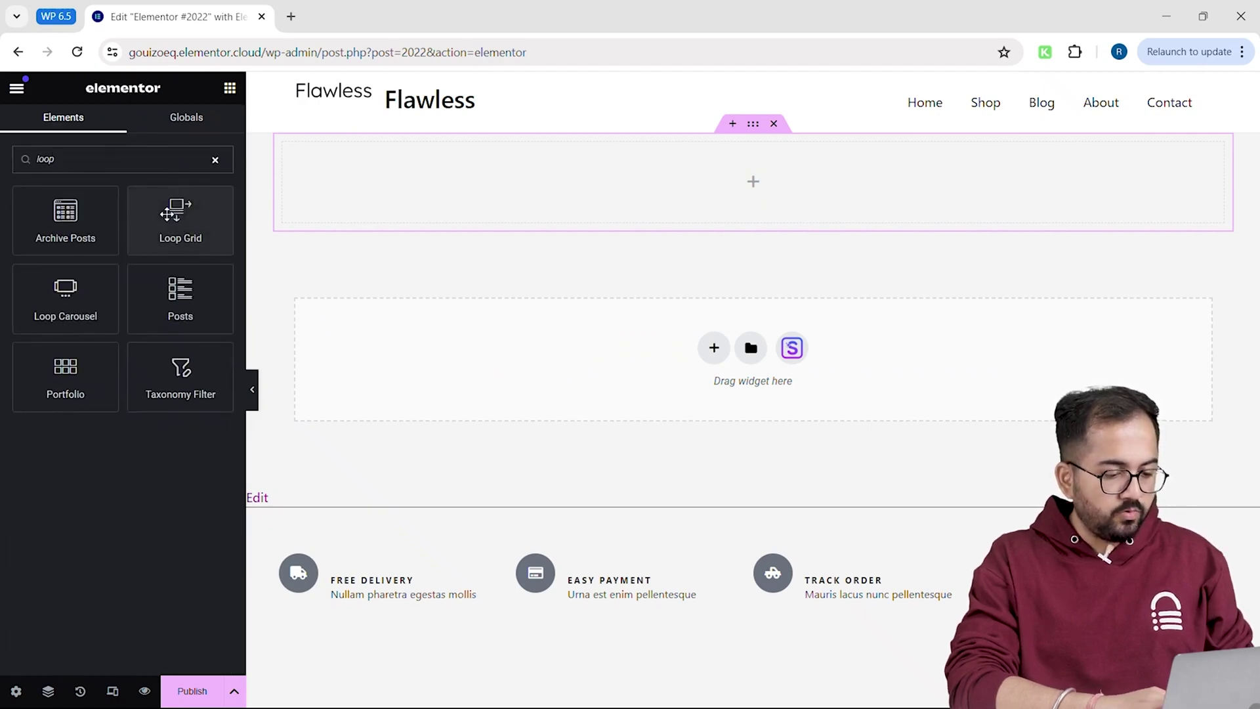
Drag a Loop Grid into the container, keep Posts as template type, and create a template.
drag(171, 211, 641, 199)
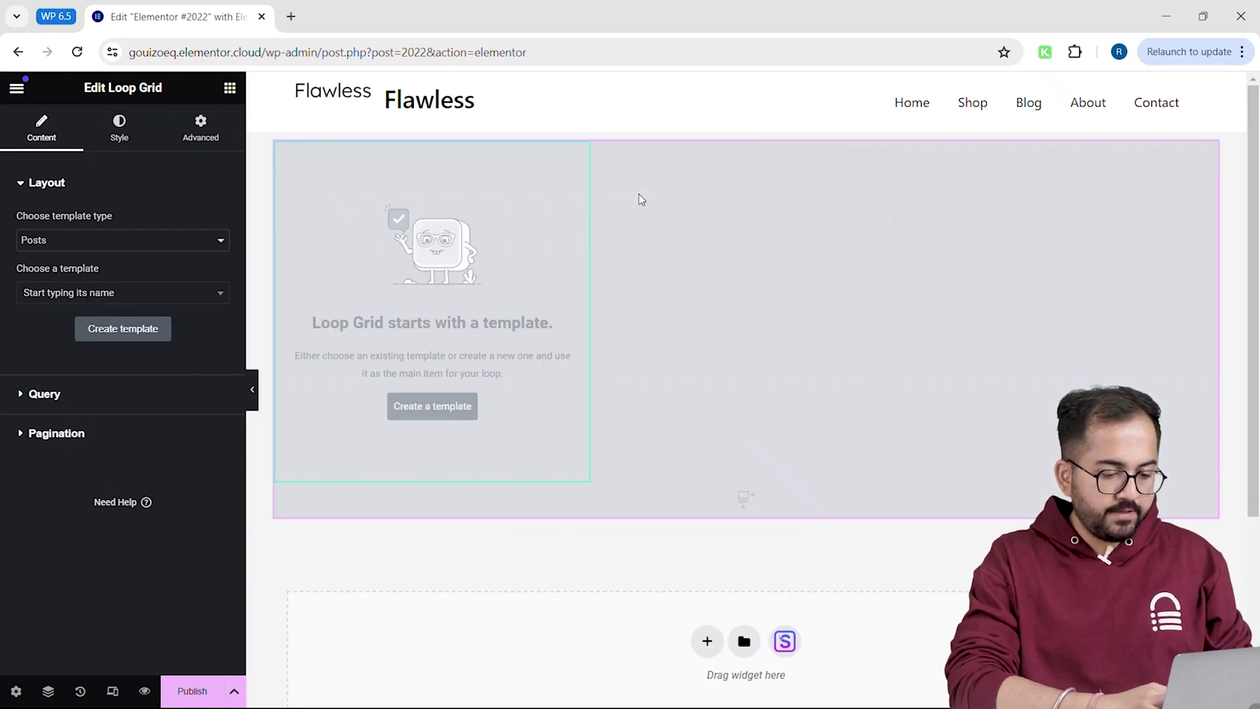
click(148, 243)
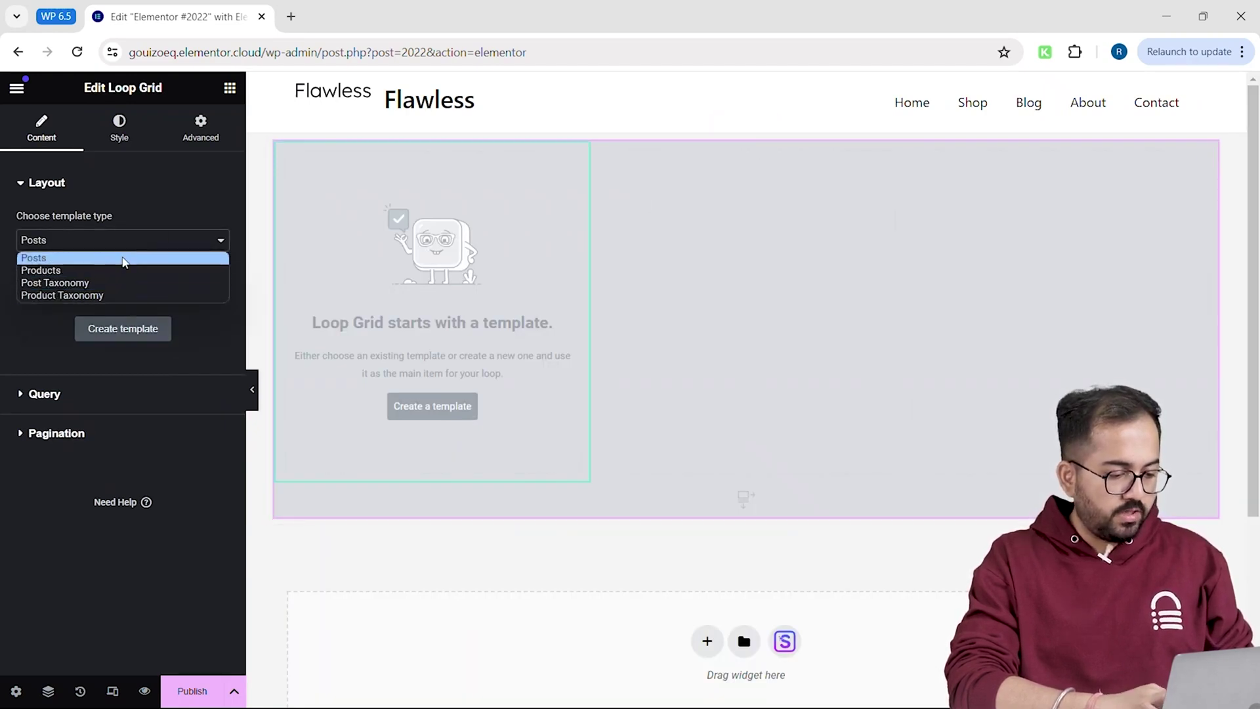
click(122, 259)
click(107, 328)
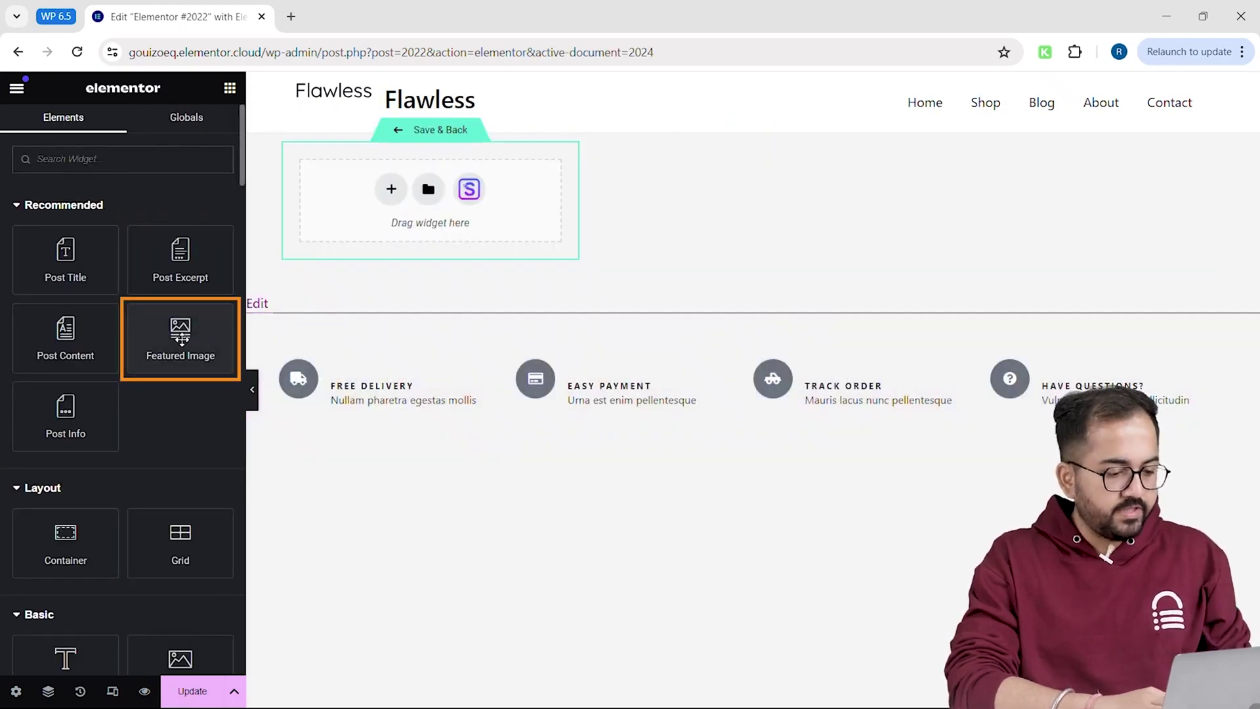
Add a Featured Image to the card with a fallback image from the media library.
drag(182, 338, 396, 191)
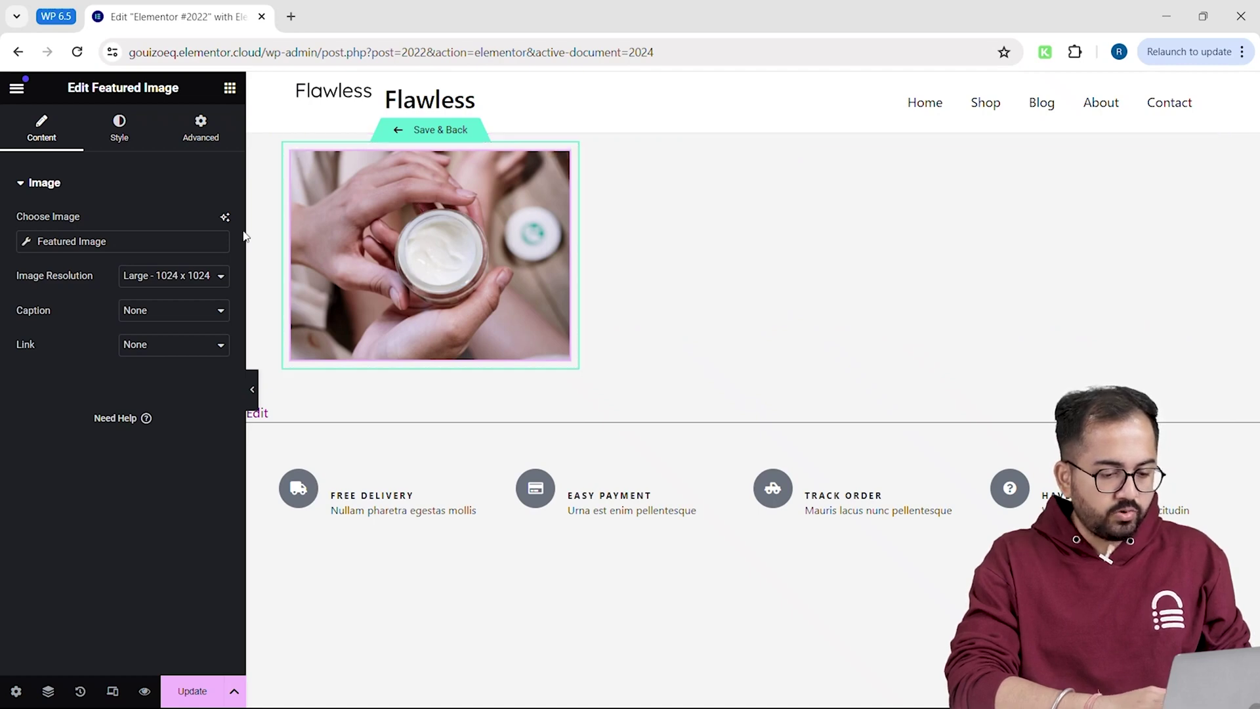
click(132, 242)
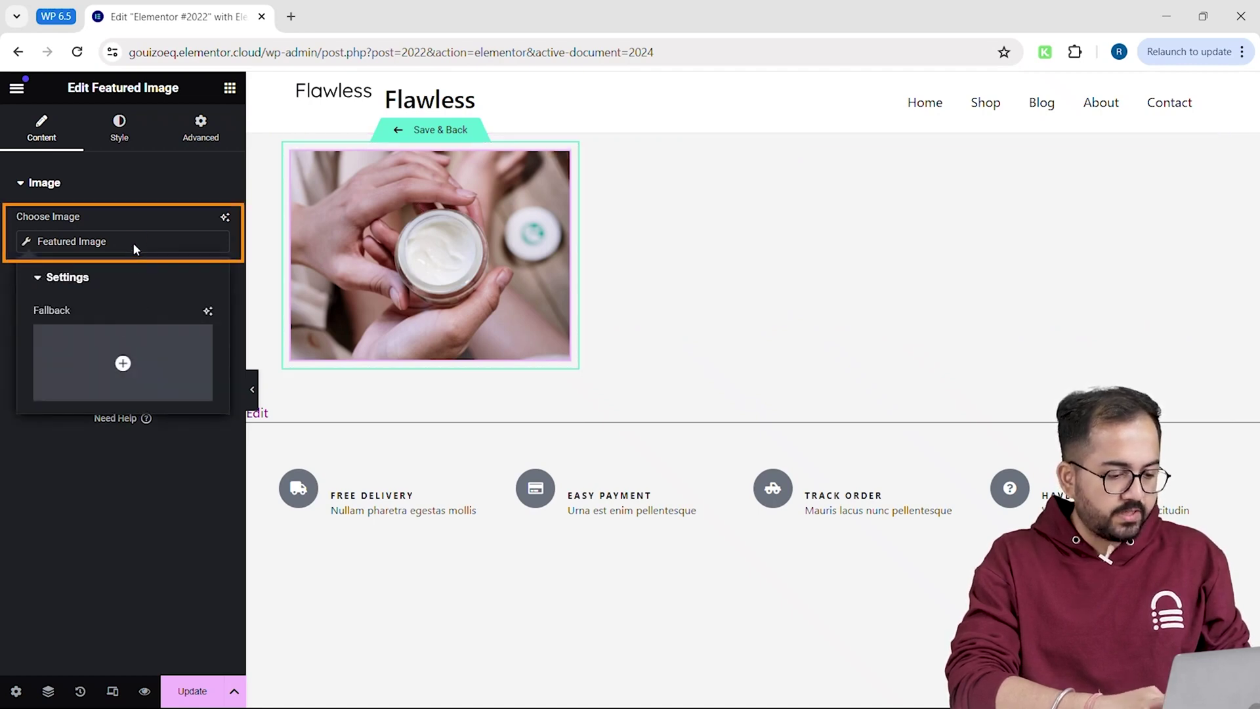
click(113, 374)
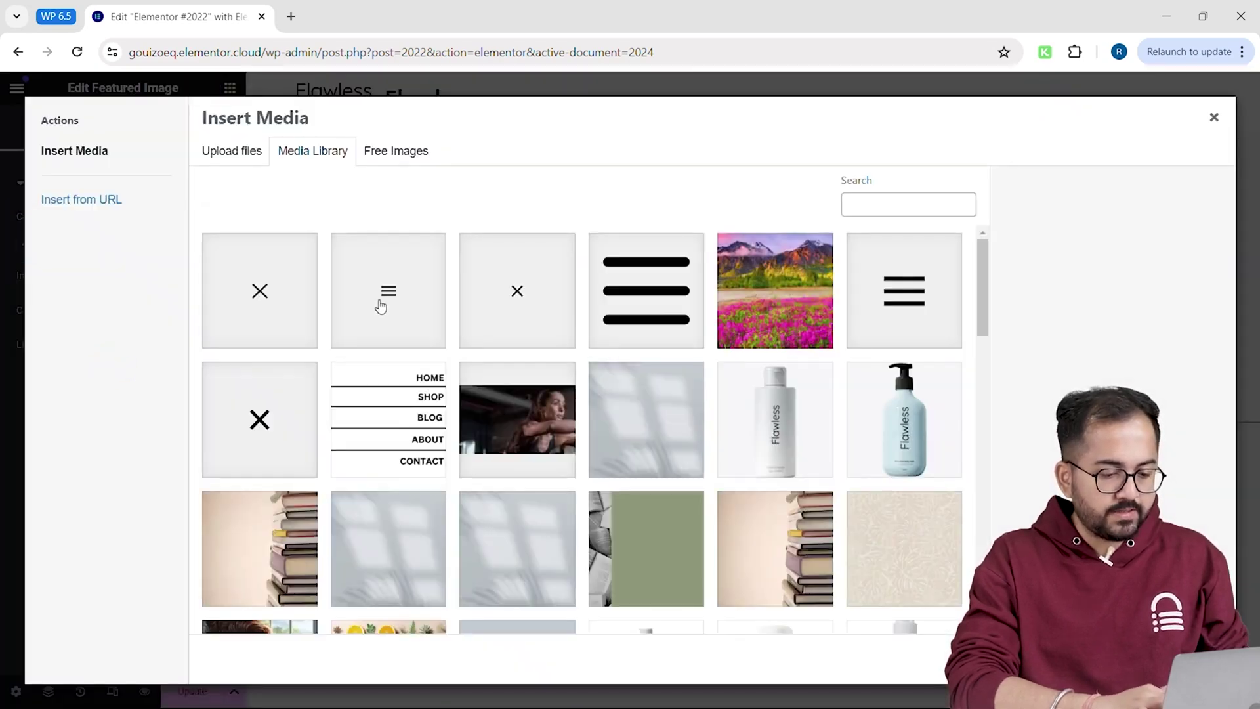
scroll(381, 307, down, 3)
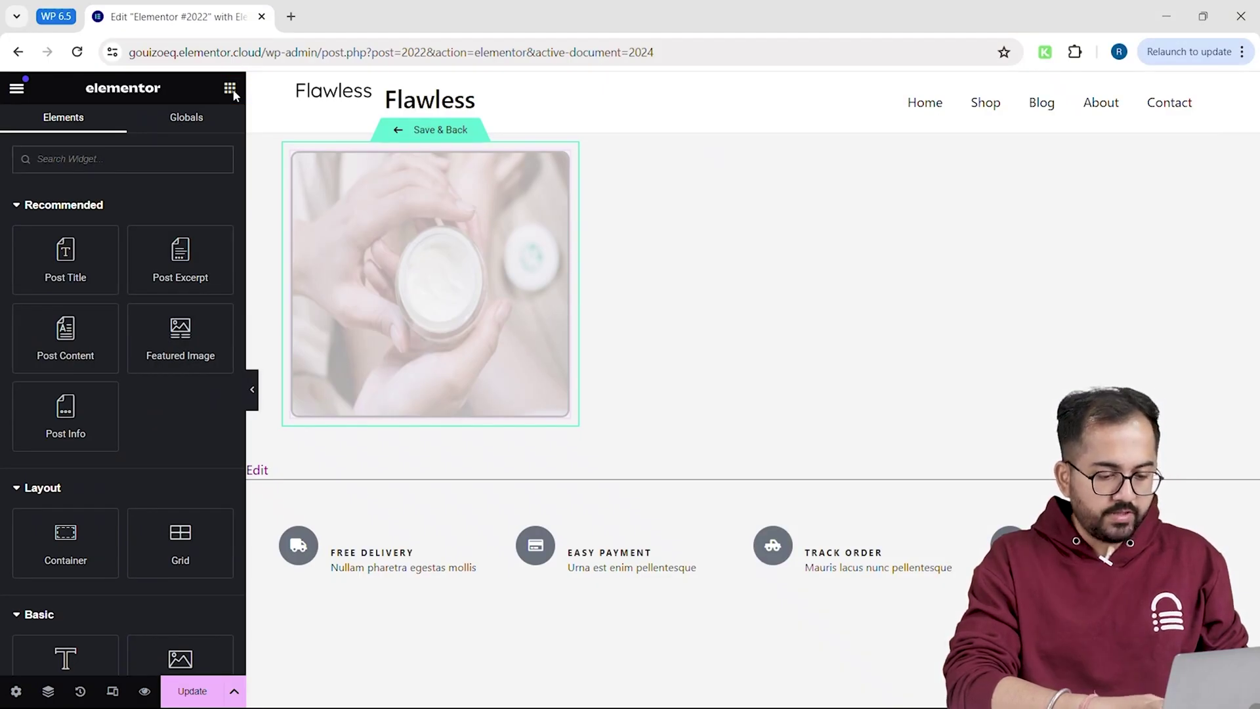
Add Post Title and Post Info below the image, removing the Time item.
drag(66, 259, 407, 414)
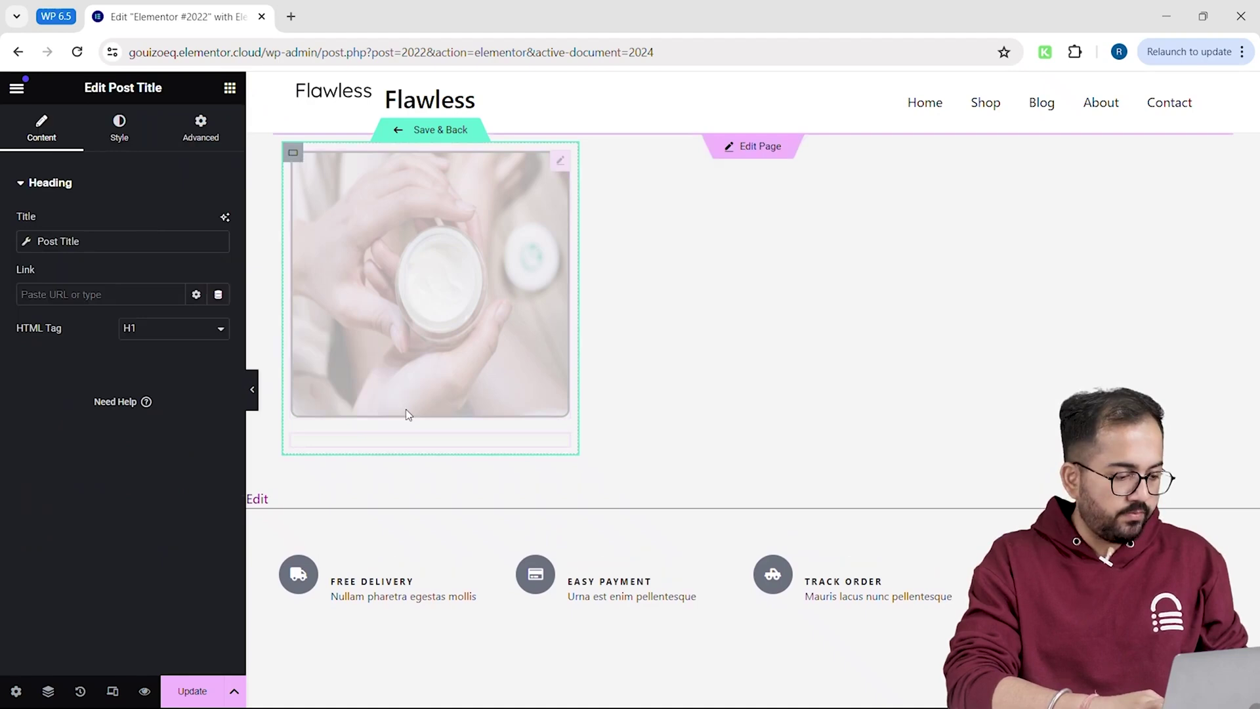
click(230, 87)
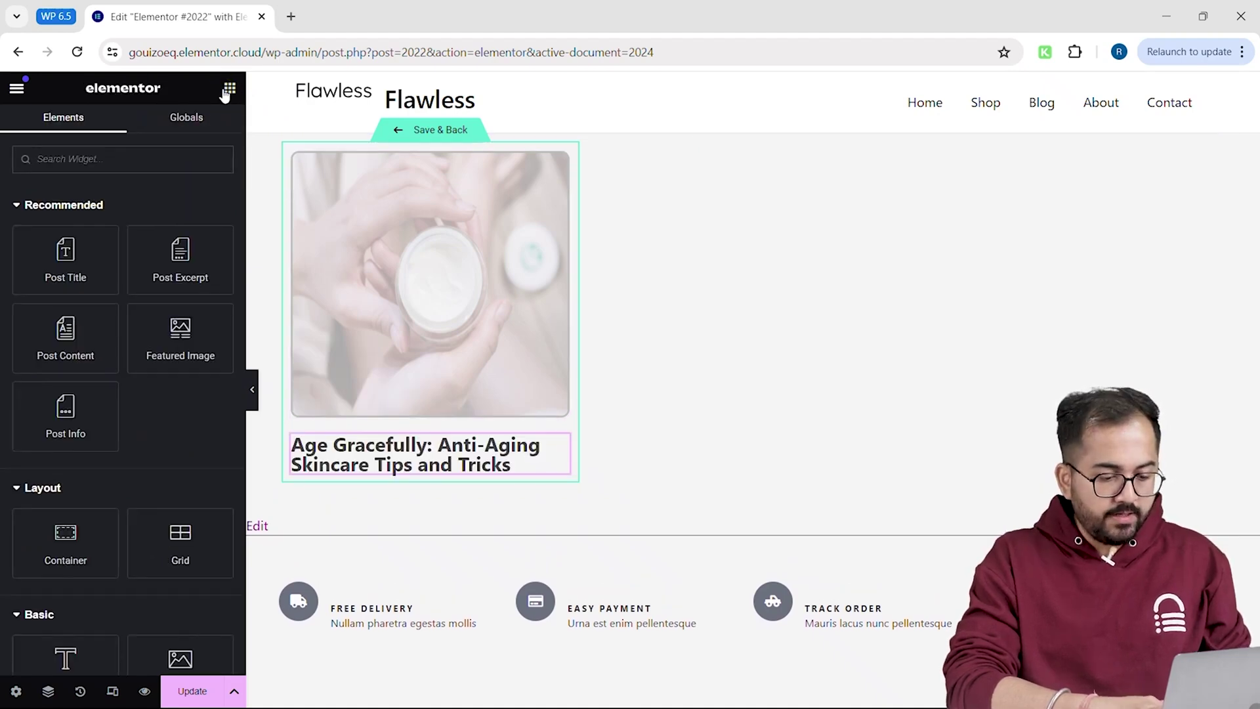
drag(66, 411, 380, 483)
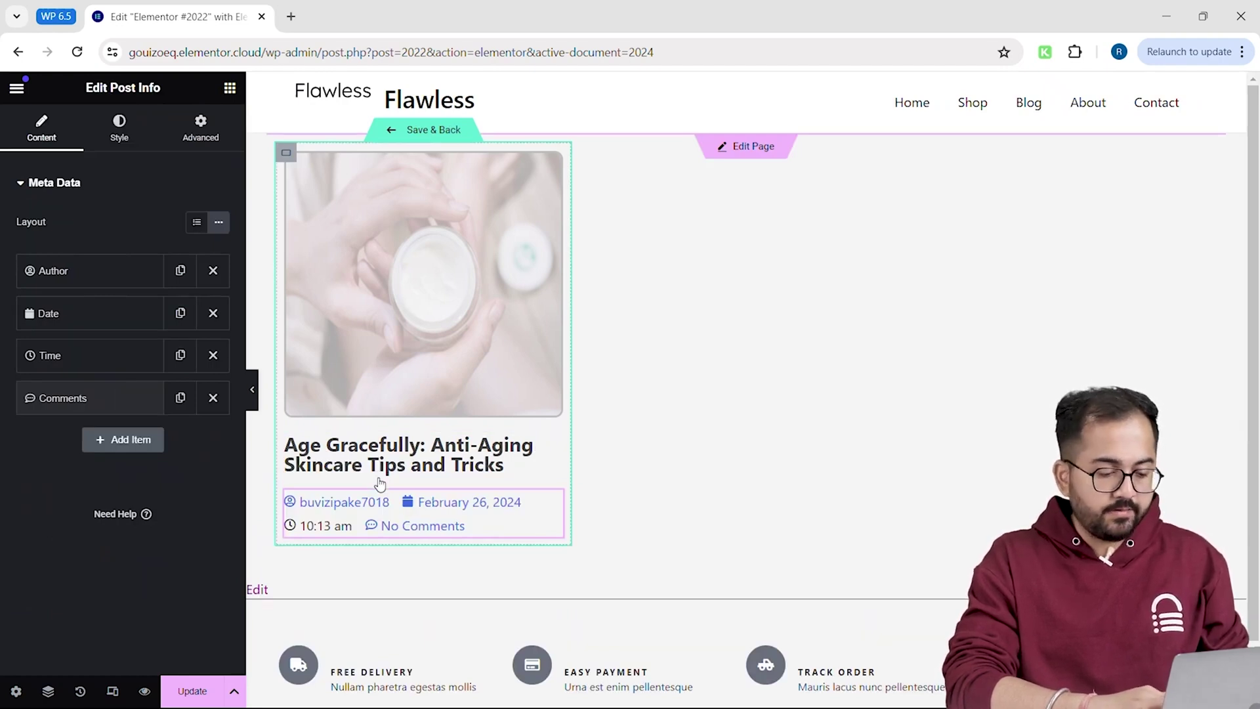
click(212, 355)
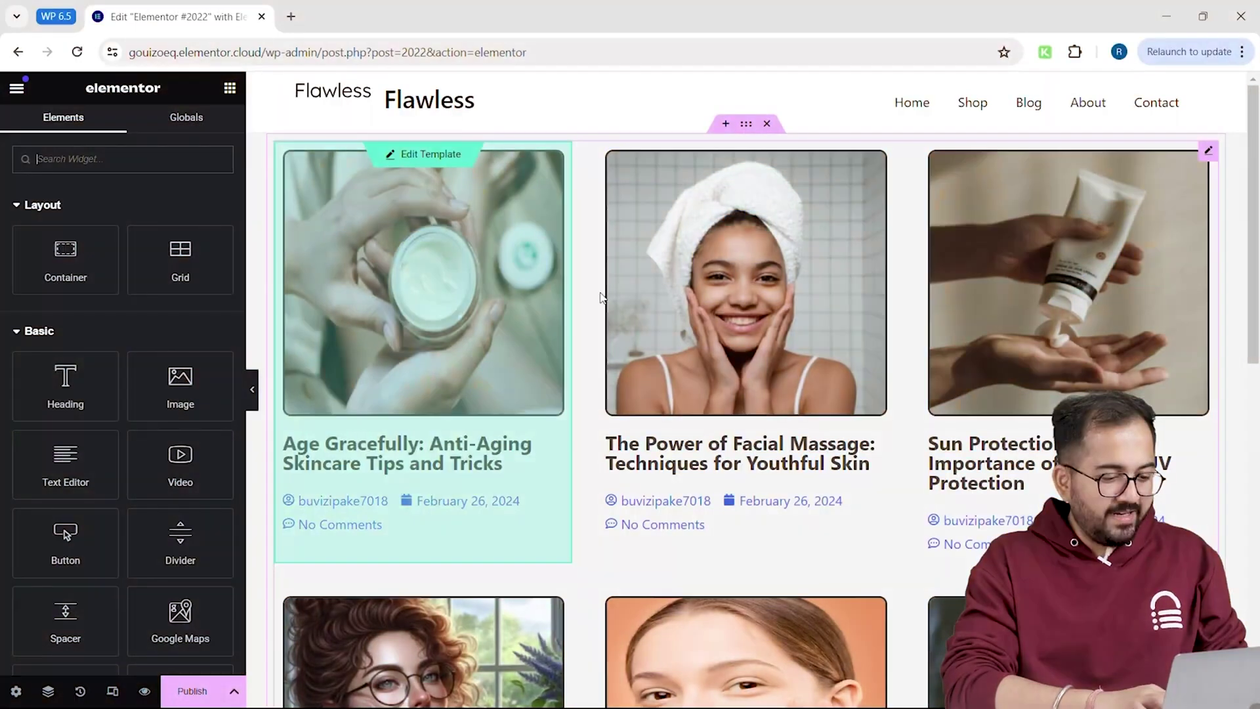
Add a single-column Flexbox container above the blog grid.
click(726, 123)
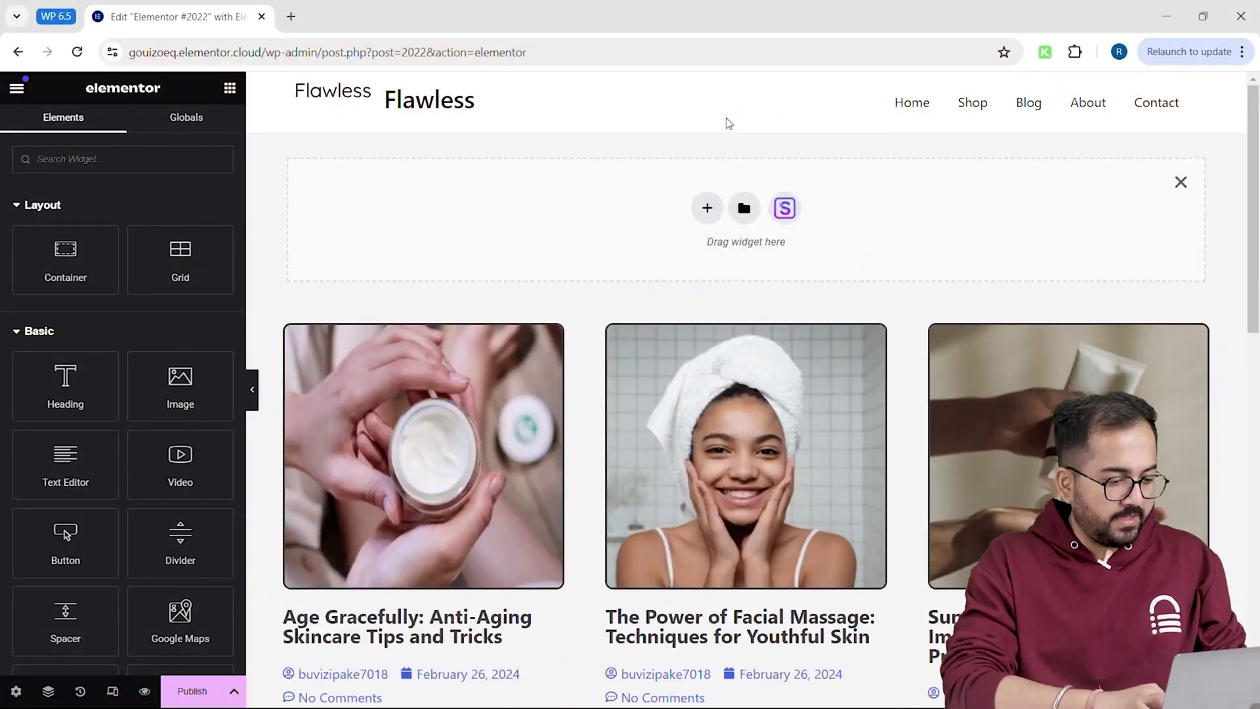
click(703, 205)
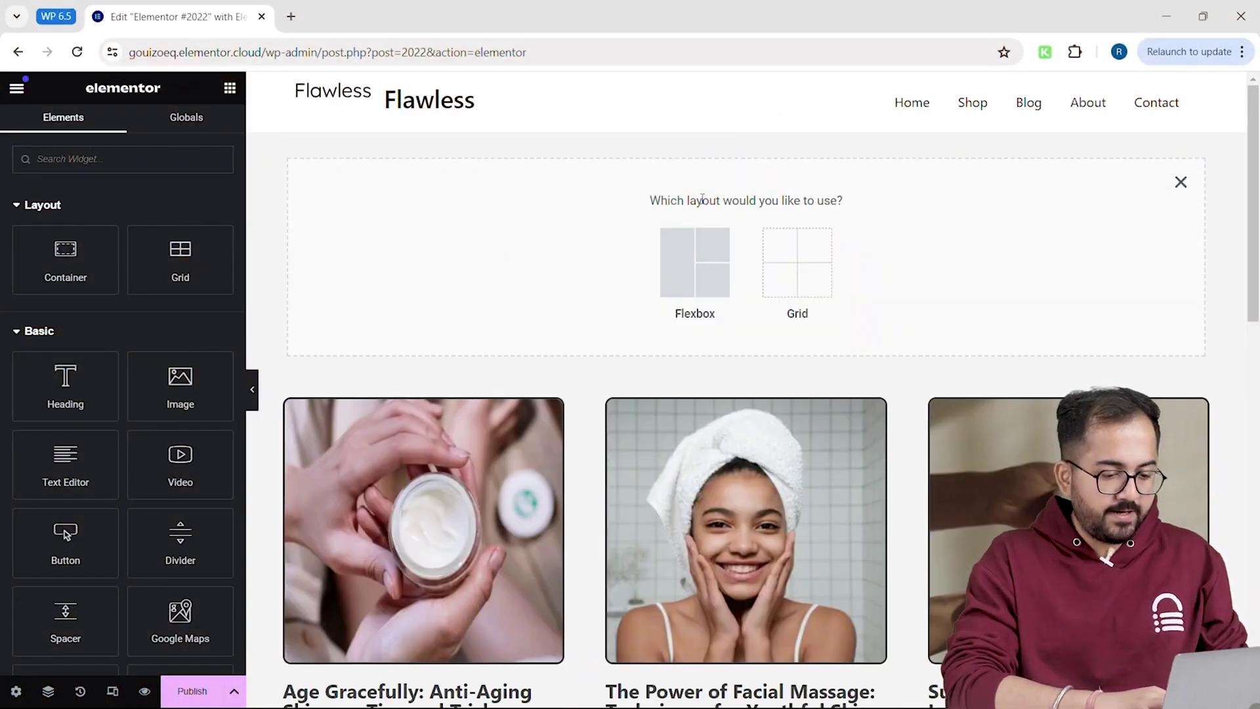
click(682, 264)
click(521, 245)
Search widgets for 'tax' and drag a Taxonomy Filter into the new container.
click(229, 87)
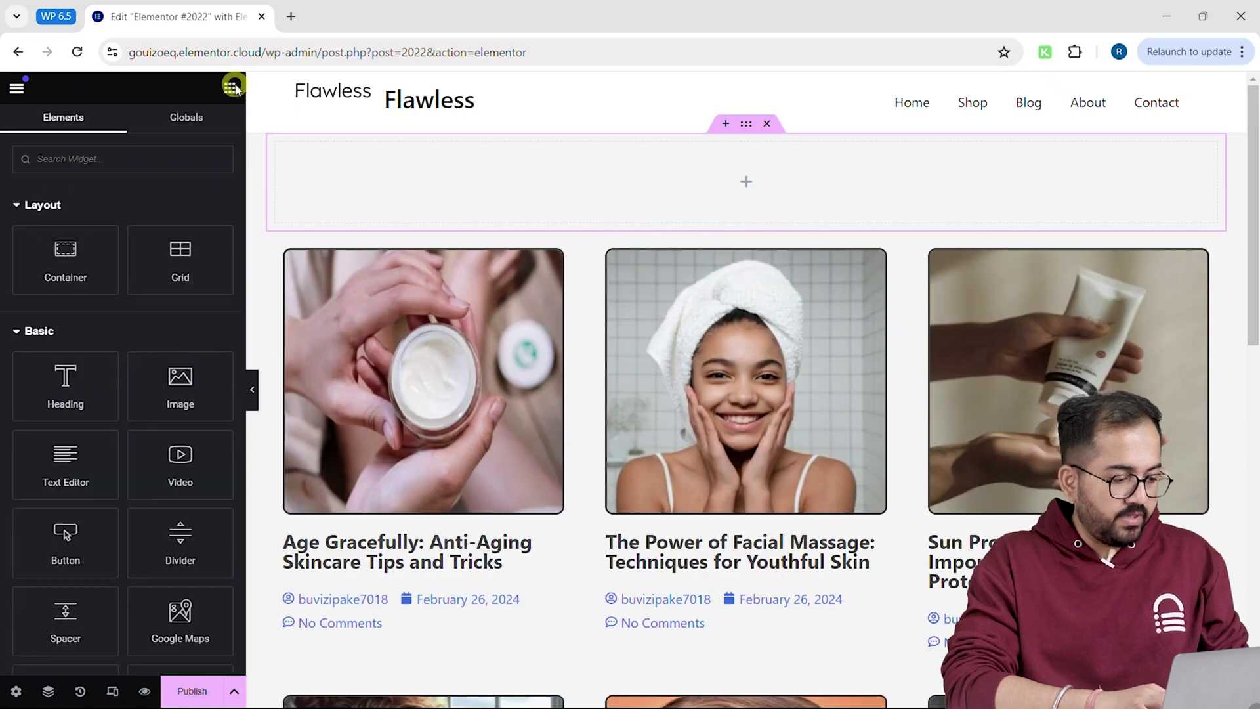
click(161, 159)
text(tax)
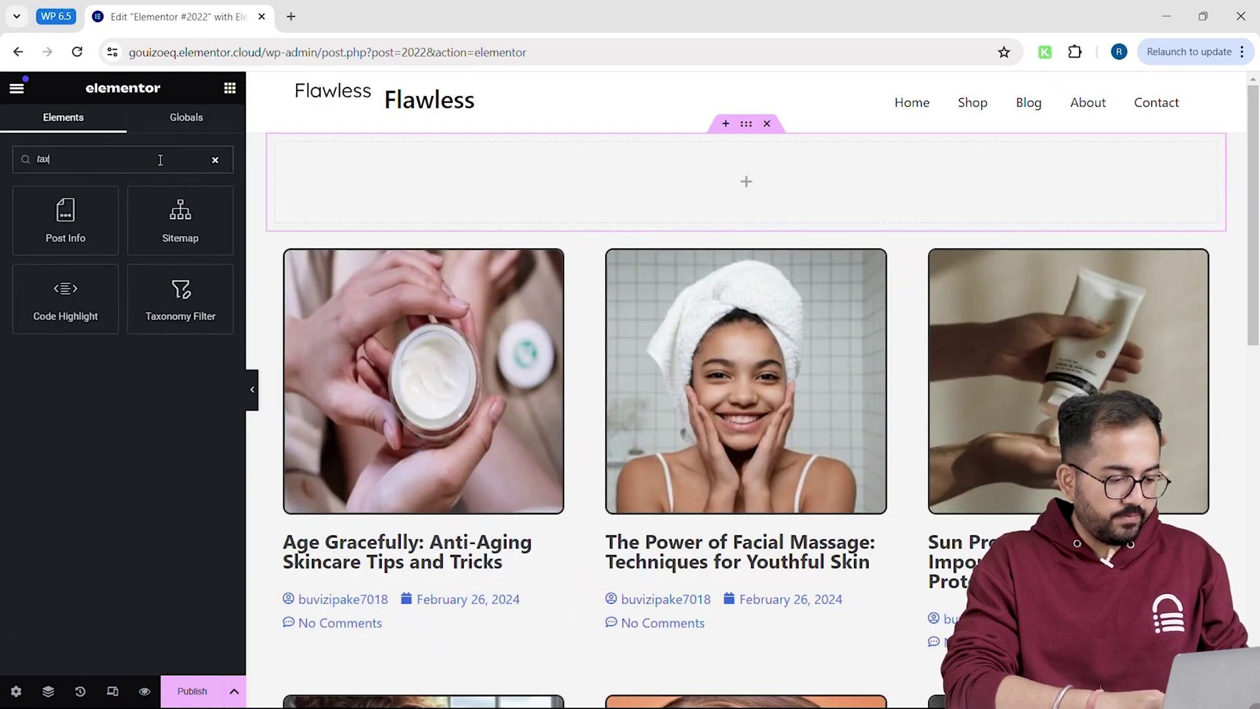
drag(181, 294, 418, 191)
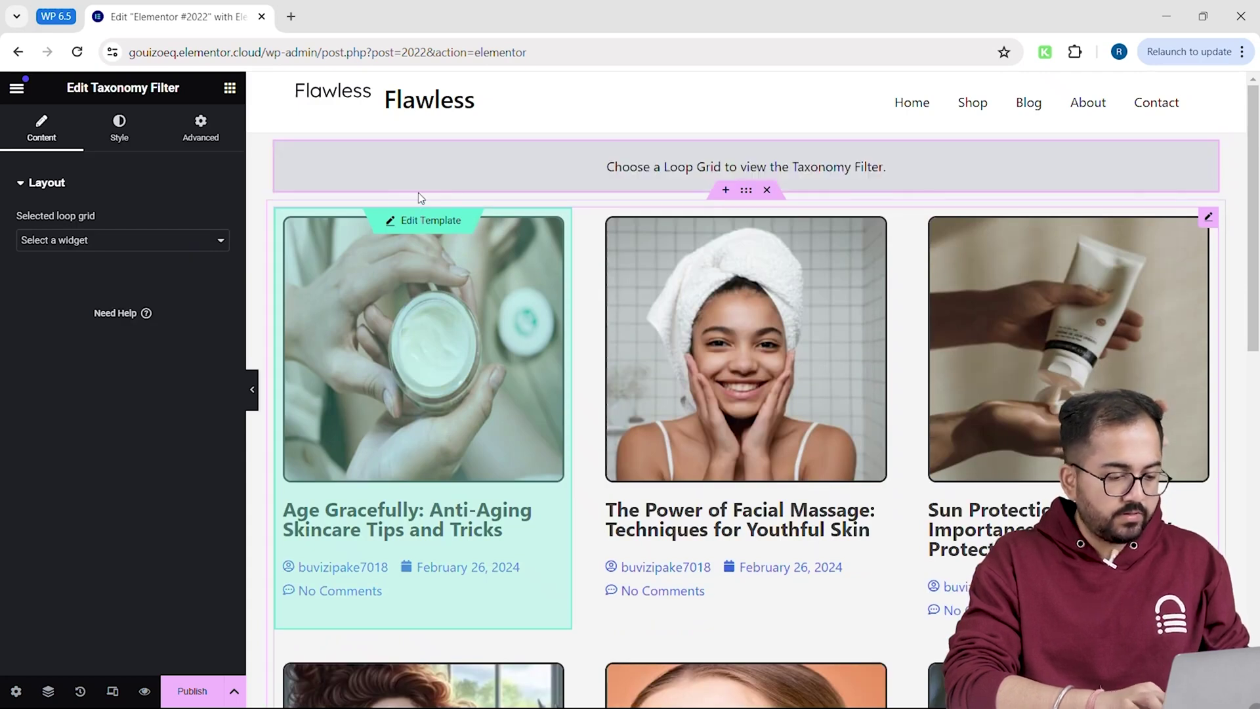
Link the Taxonomy Filter to Loop Grid 1 and filter by Categories.
click(215, 241)
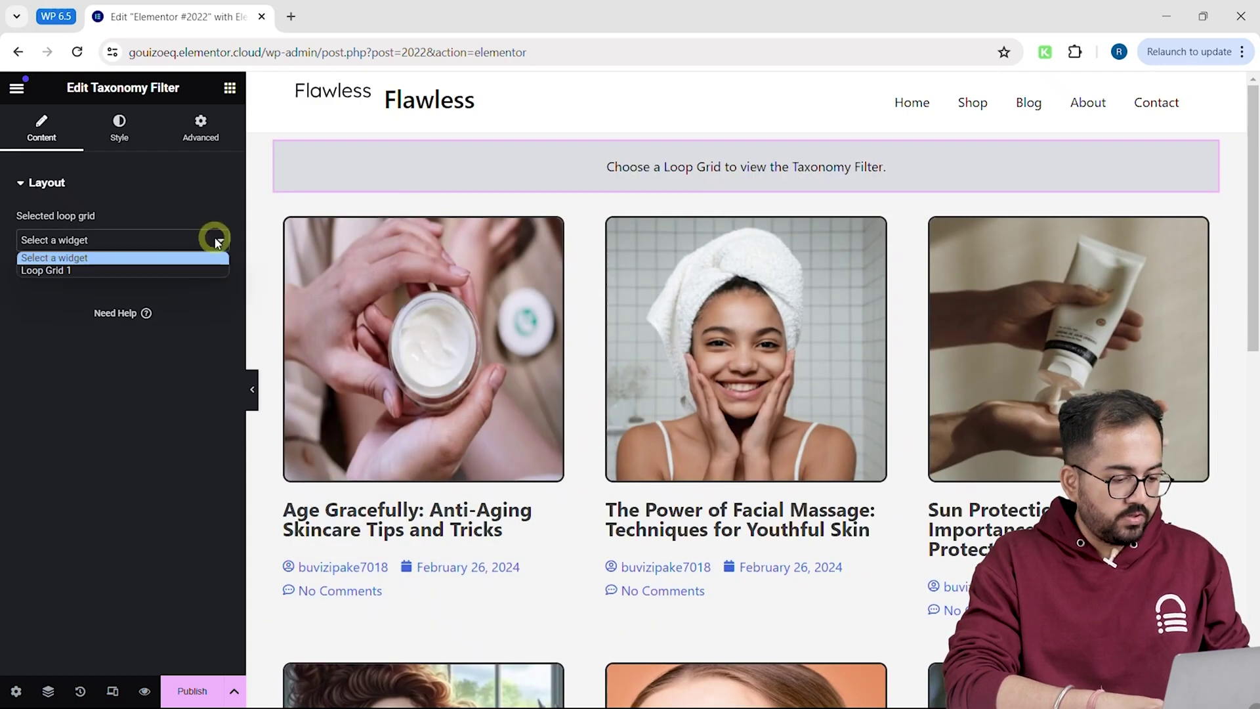
click(177, 268)
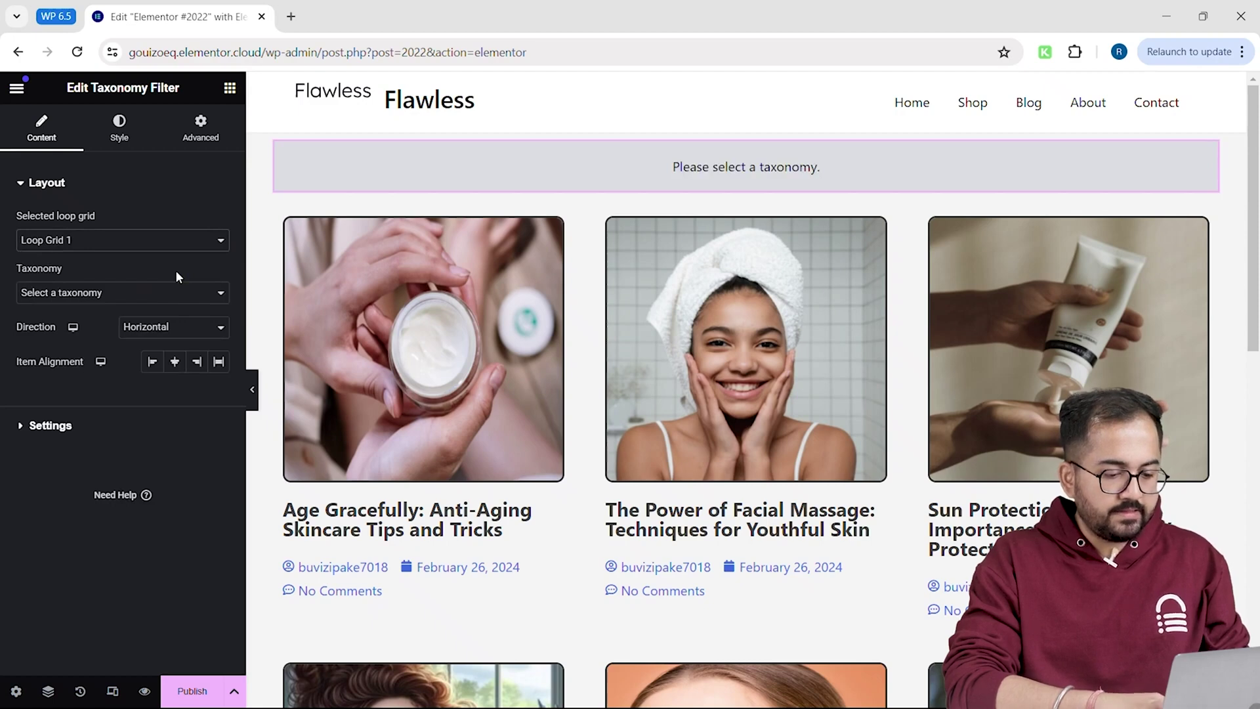
click(166, 291)
click(132, 320)
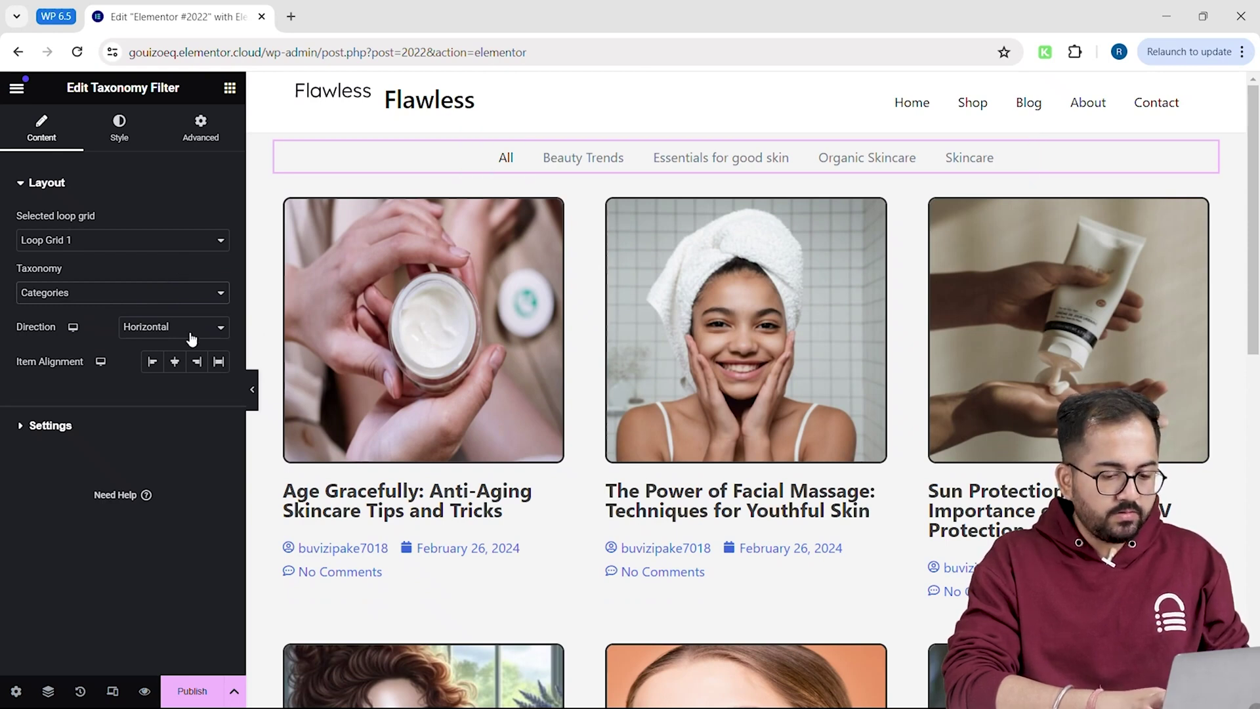
Set item alignment to Stretch and direction to Horizontal, then publish the page.
click(197, 361)
click(218, 362)
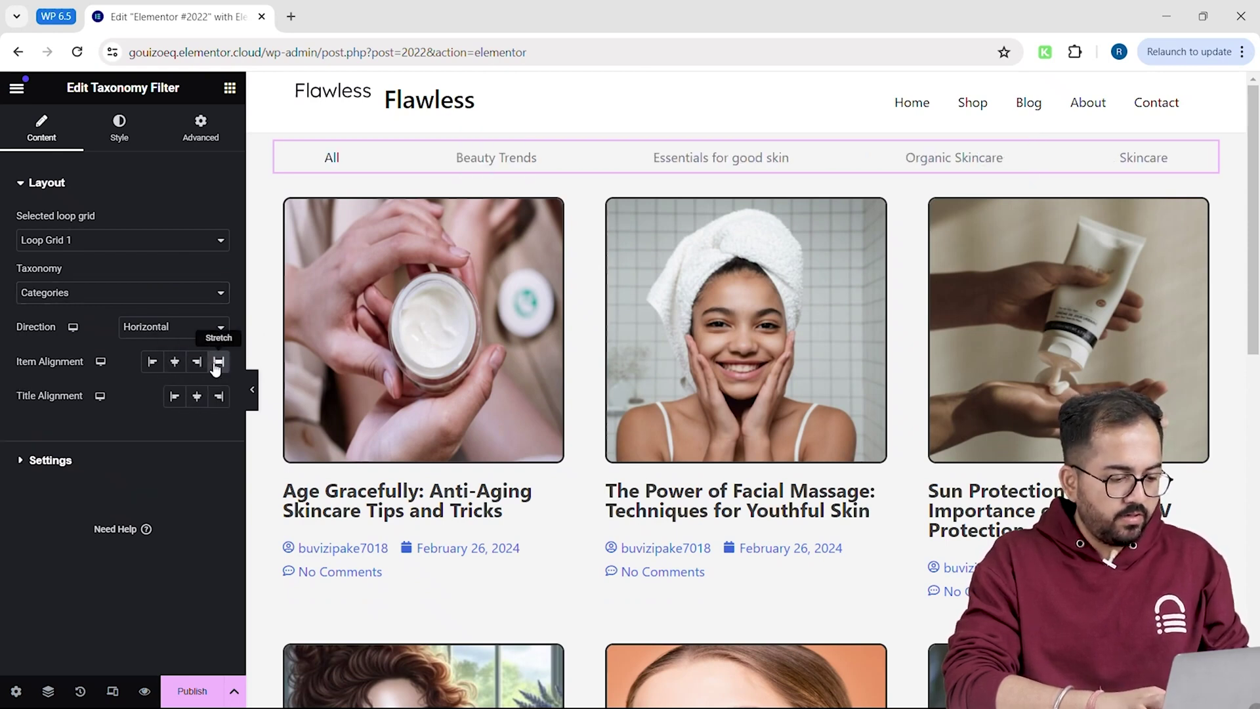
click(174, 327)
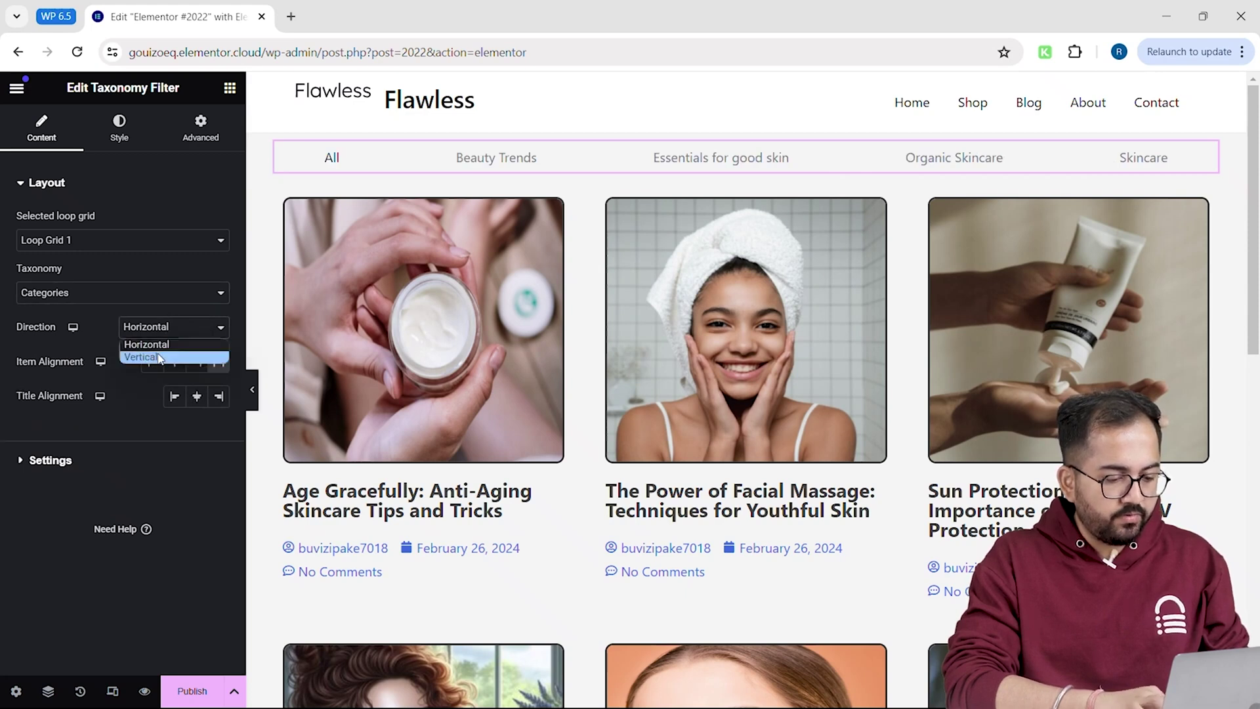
click(151, 356)
click(174, 331)
click(164, 343)
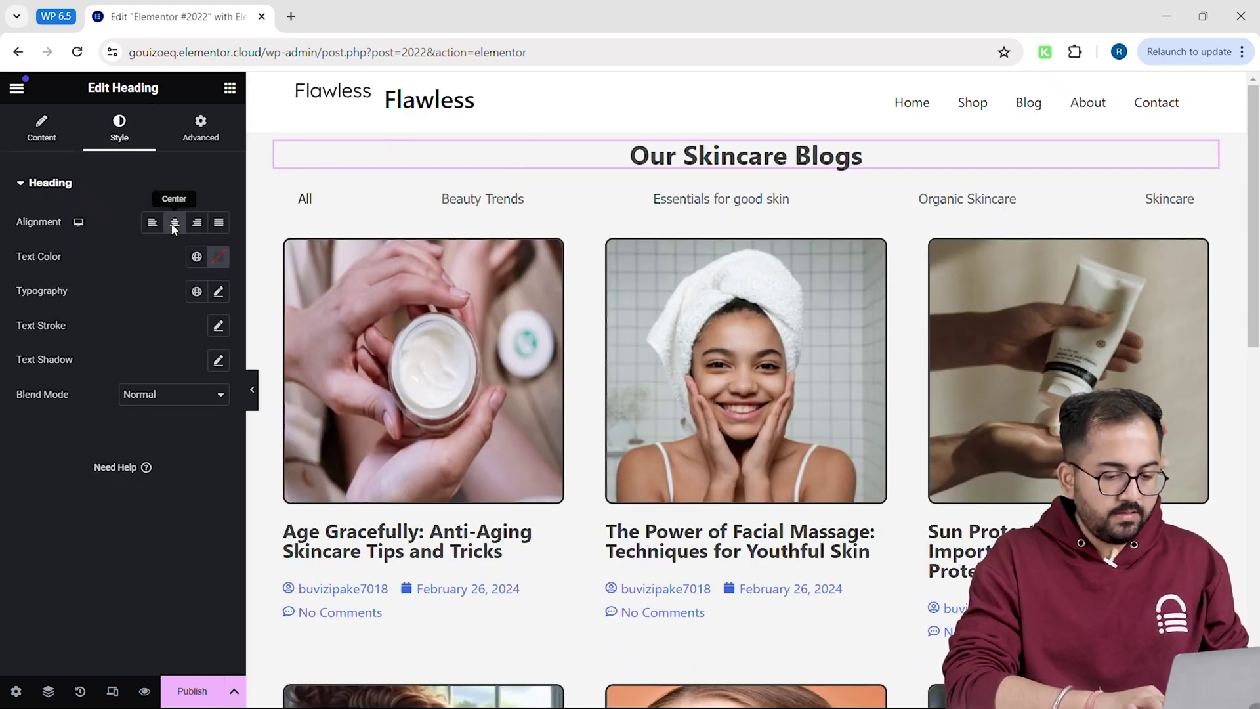
click(197, 689)
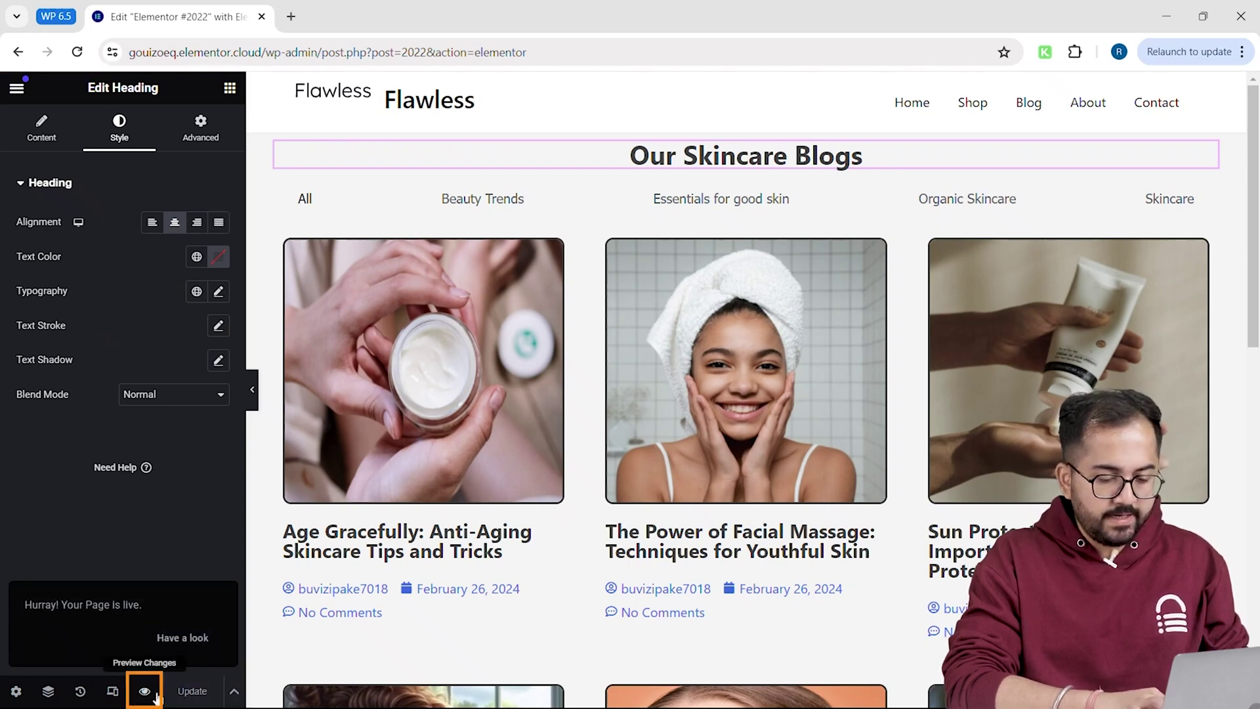
Preview the published page and scroll through the blog grid.
click(144, 692)
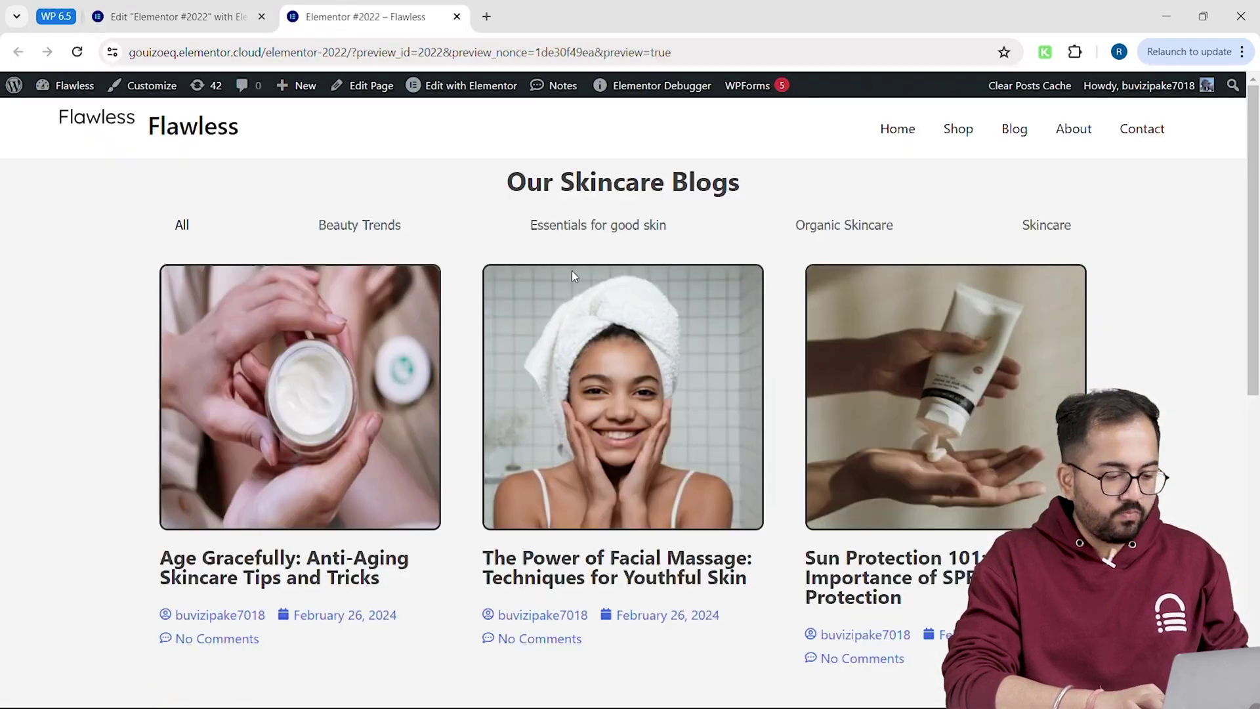
scroll(601, 231, down, 9)
scroll(601, 231, up, 8)
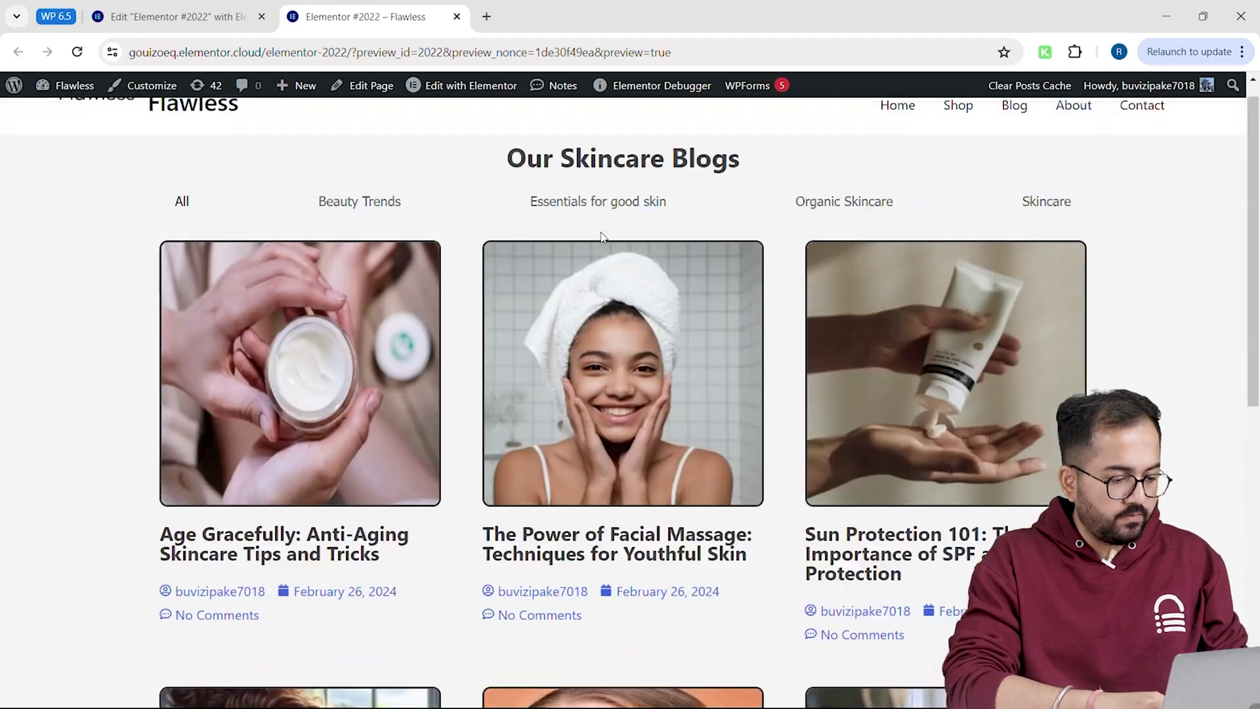
scroll(601, 231, up, 1)
Filter by Essentials for good skin, Beauty Trends and All, then open the Age Gracefully post.
click(604, 228)
click(371, 227)
click(189, 231)
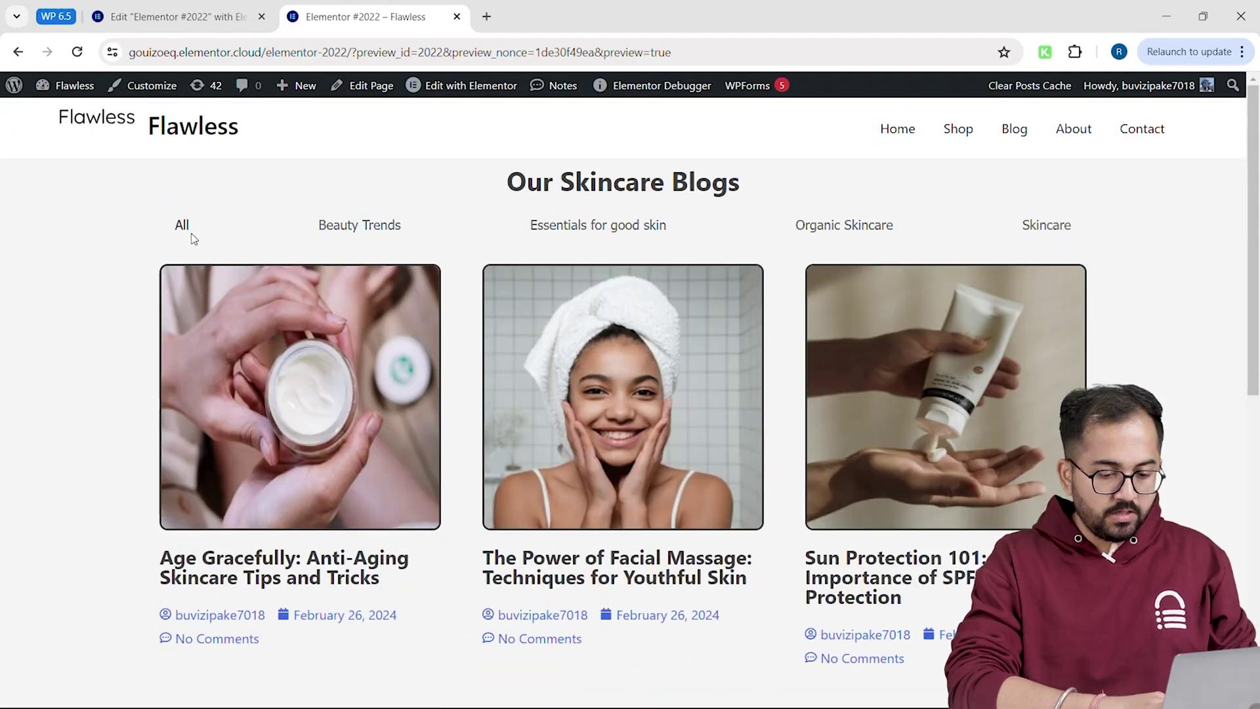
click(285, 559)
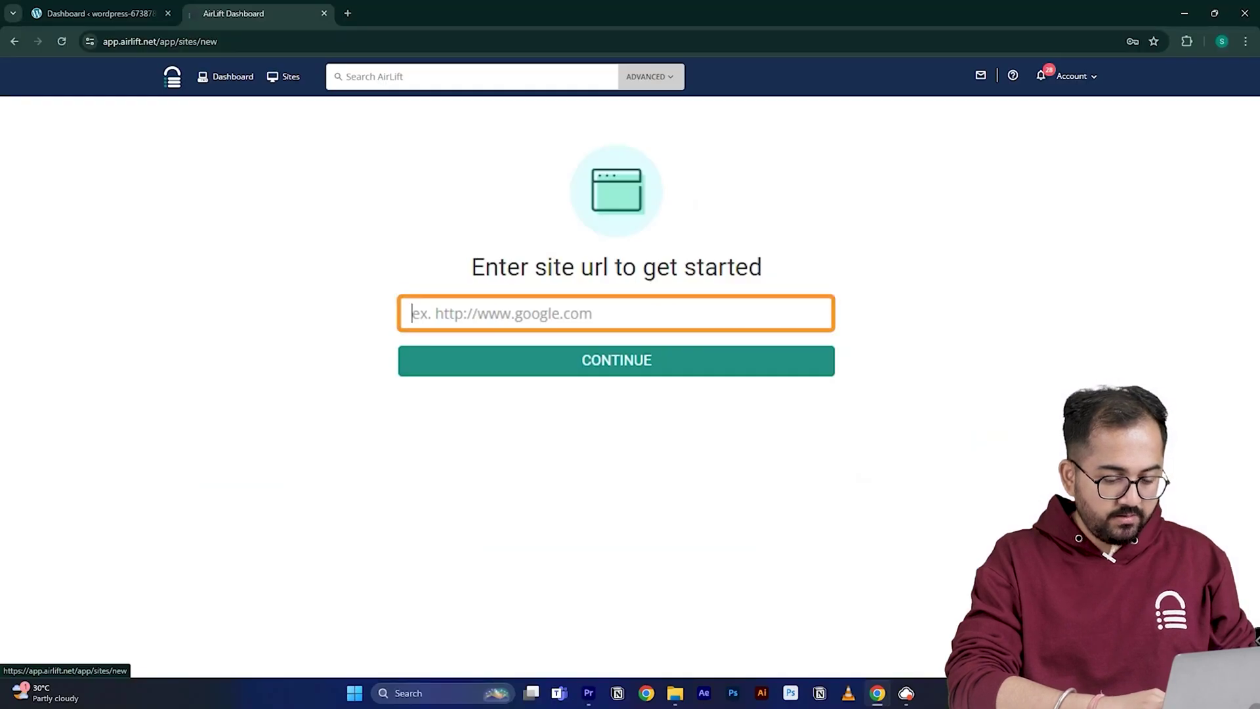
text(https://wordpress-673878-4448699.cloudwaysapps.com/)
click(521, 365)
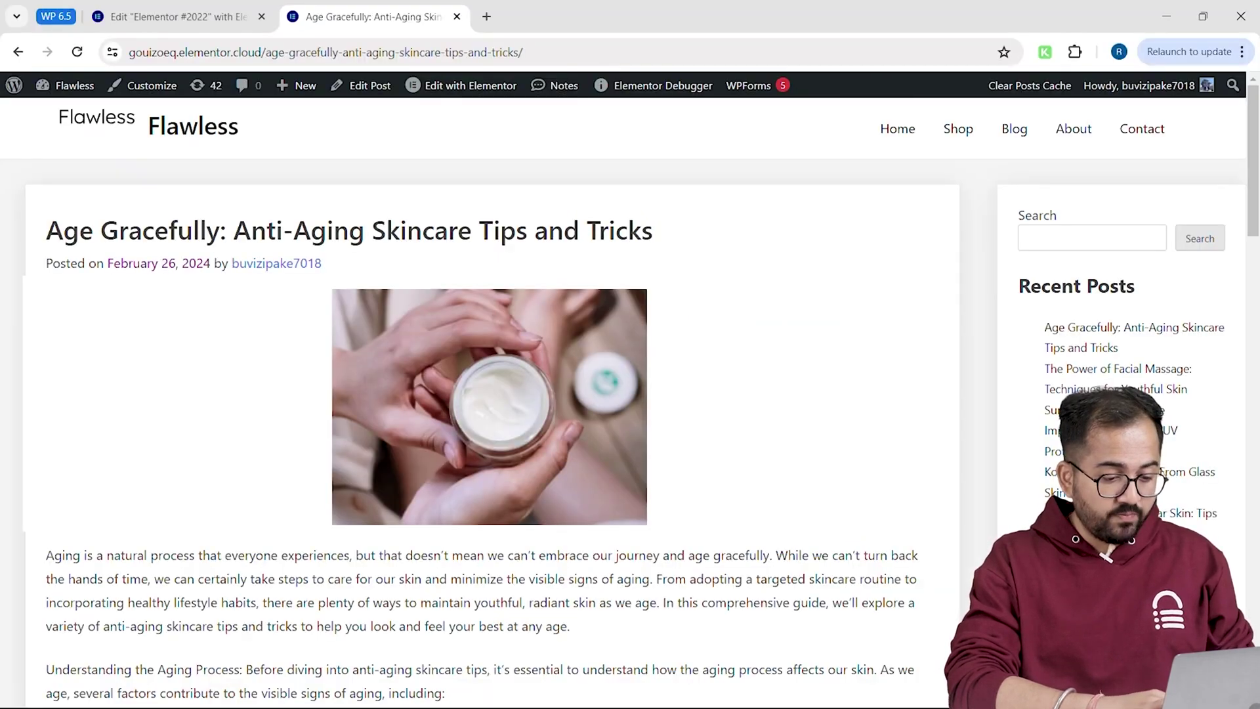
key(ctrl+r)
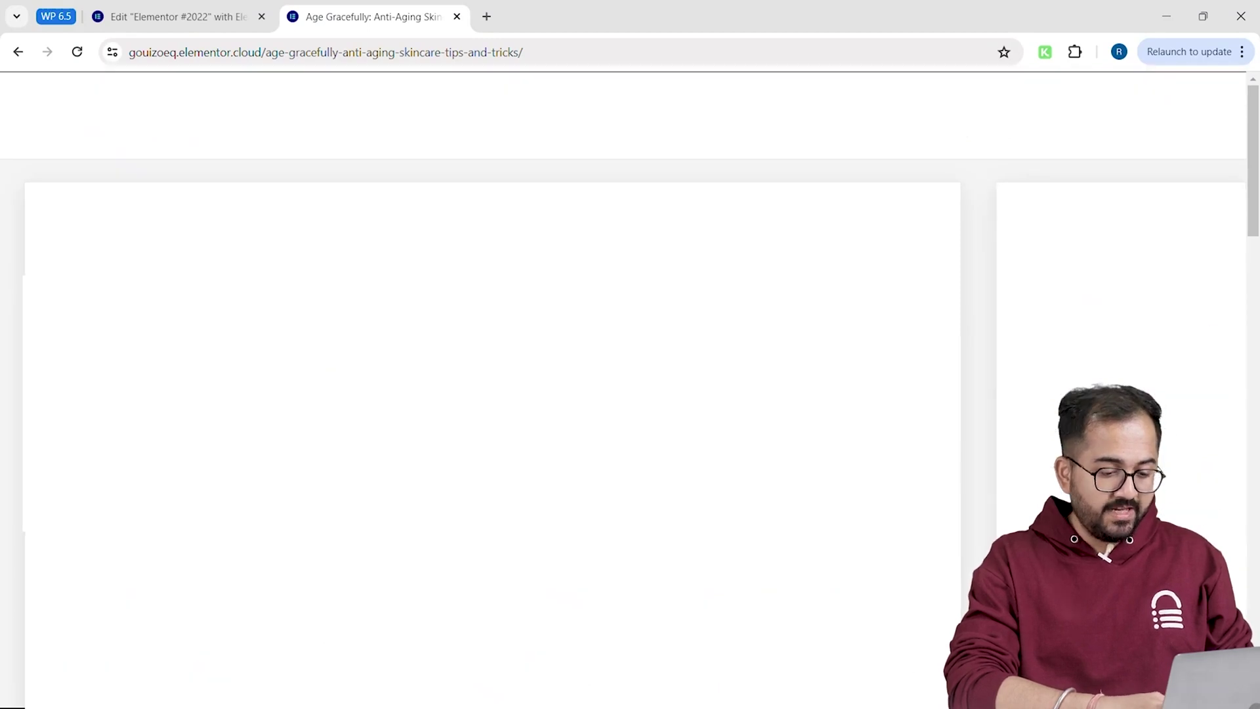